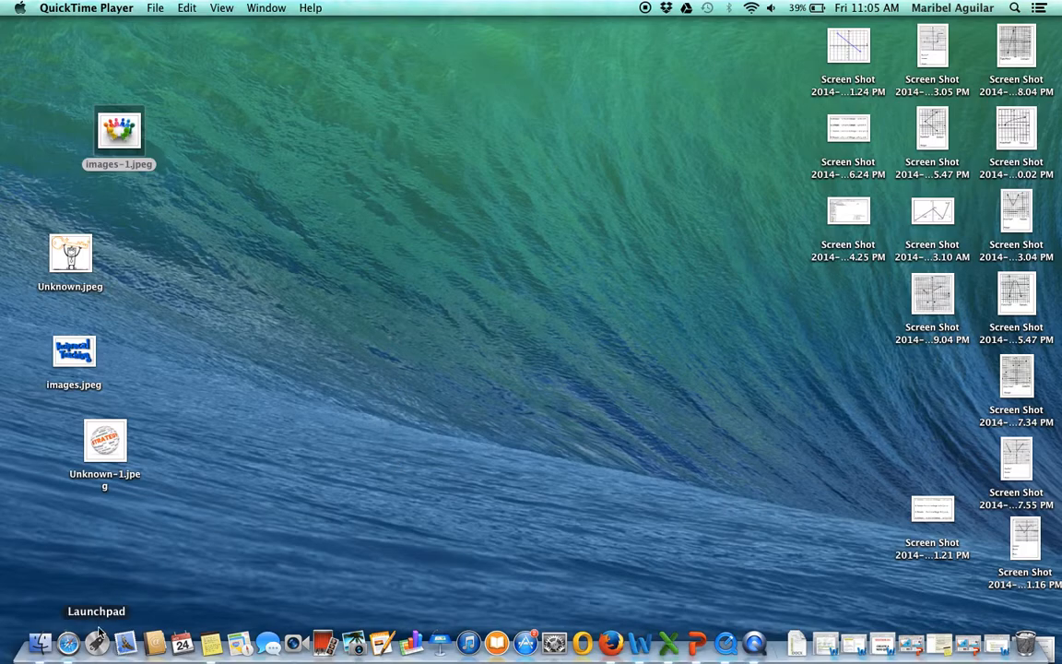
- Switch to Safari, load the Google home page and open Google Drive from its apps
left_click(68, 642)
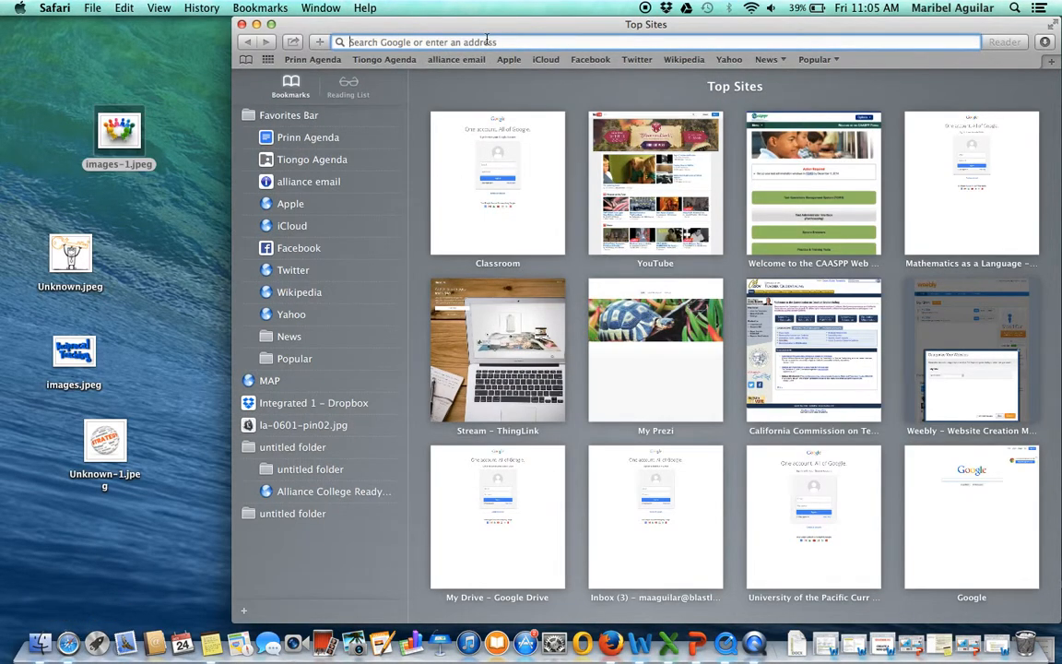
type("google.com")
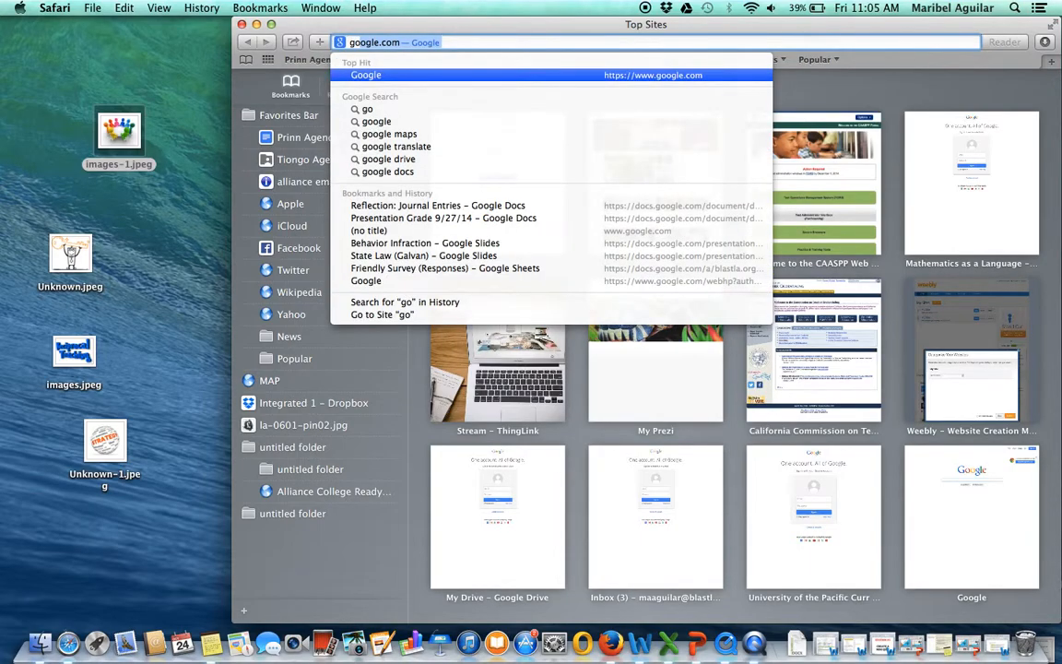
key("Return")
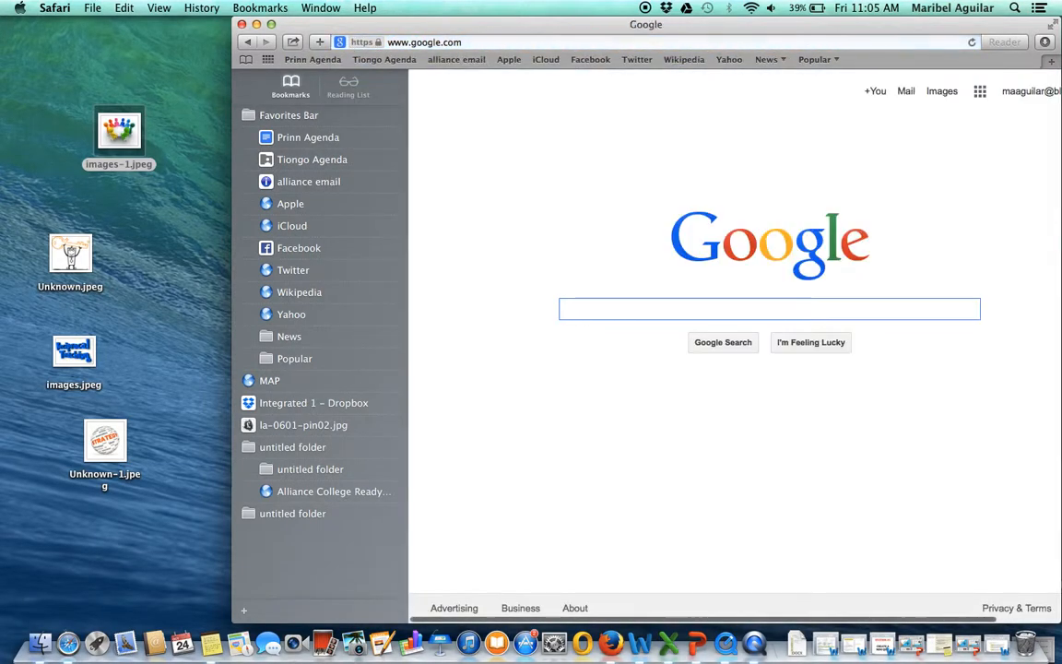
left_click(980, 93)
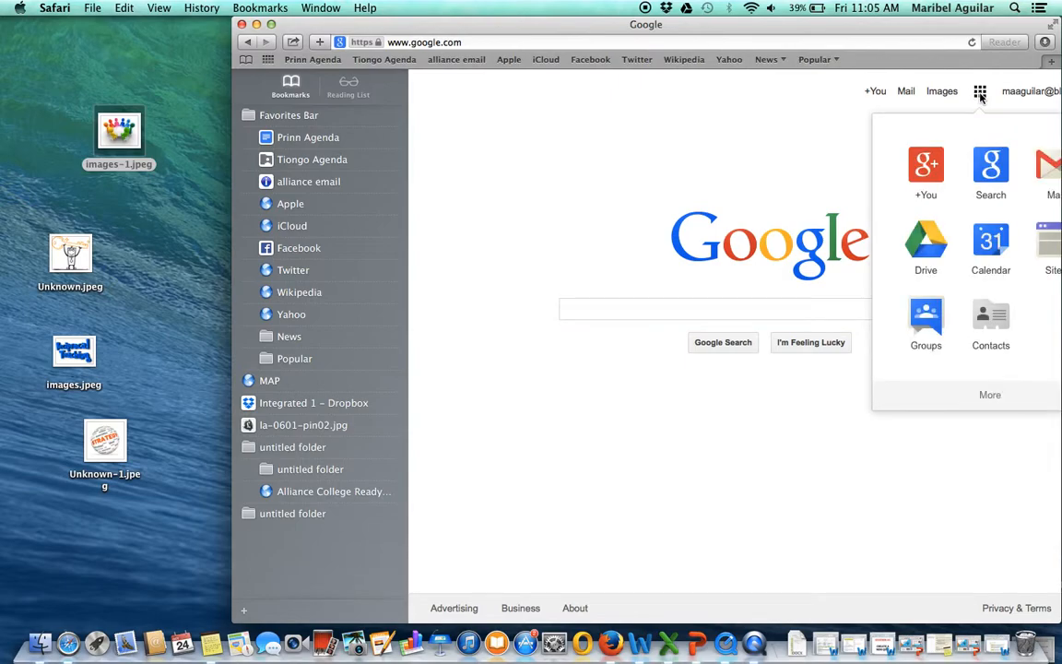
left_click(923, 243)
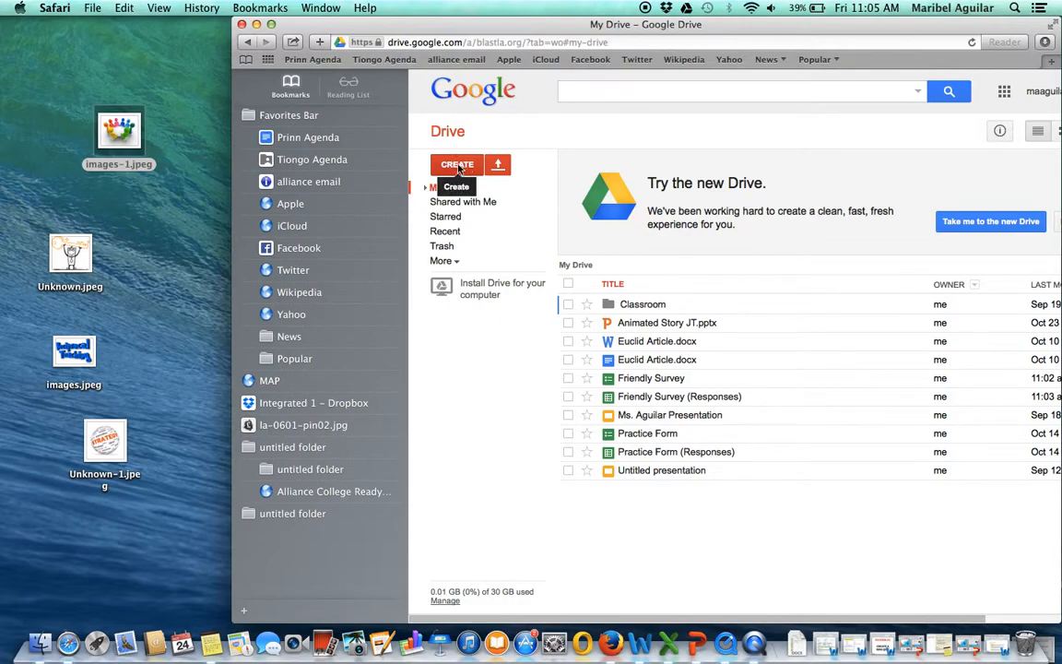
- Create a new form in Drive and title it "Practice Form"
left_click(458, 167)
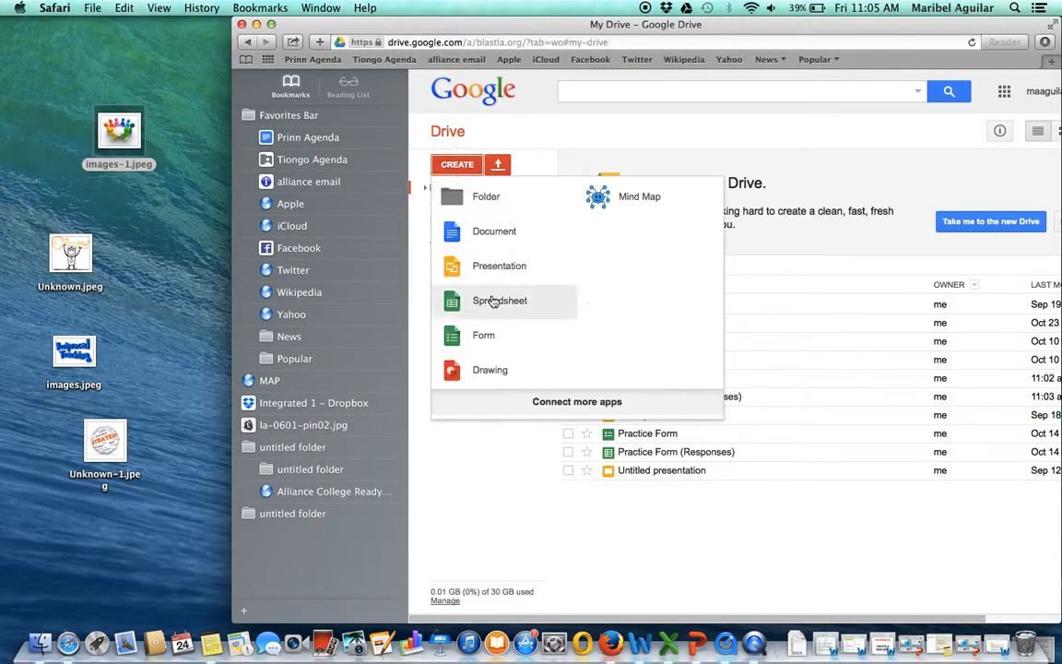
left_click(485, 337)
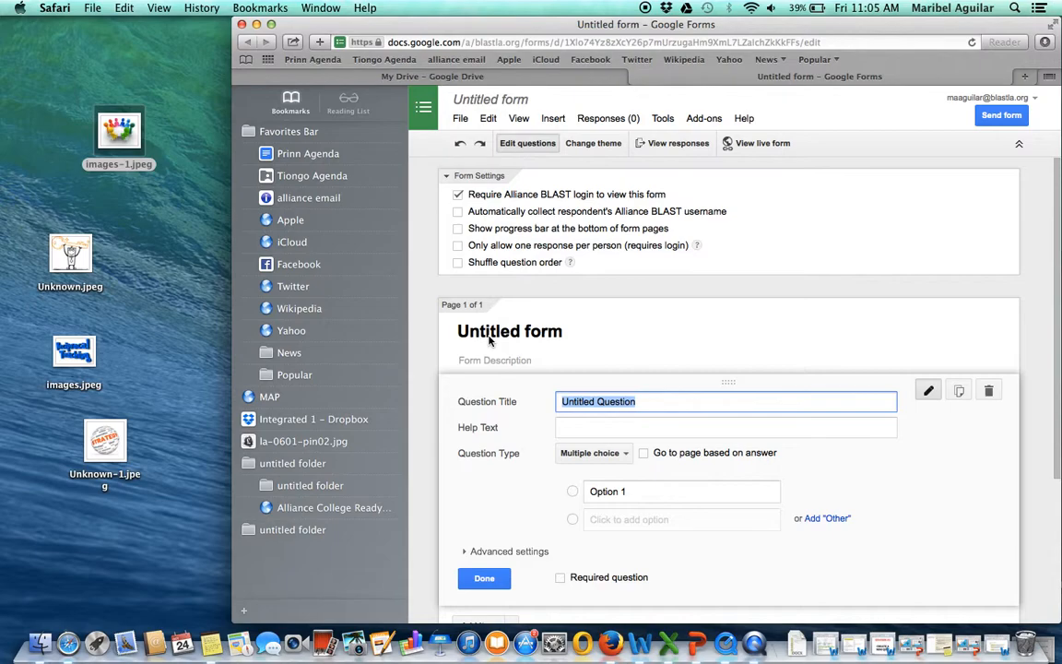
scroll(488, 341, "down", 3)
scroll(489, 341, "up", 2)
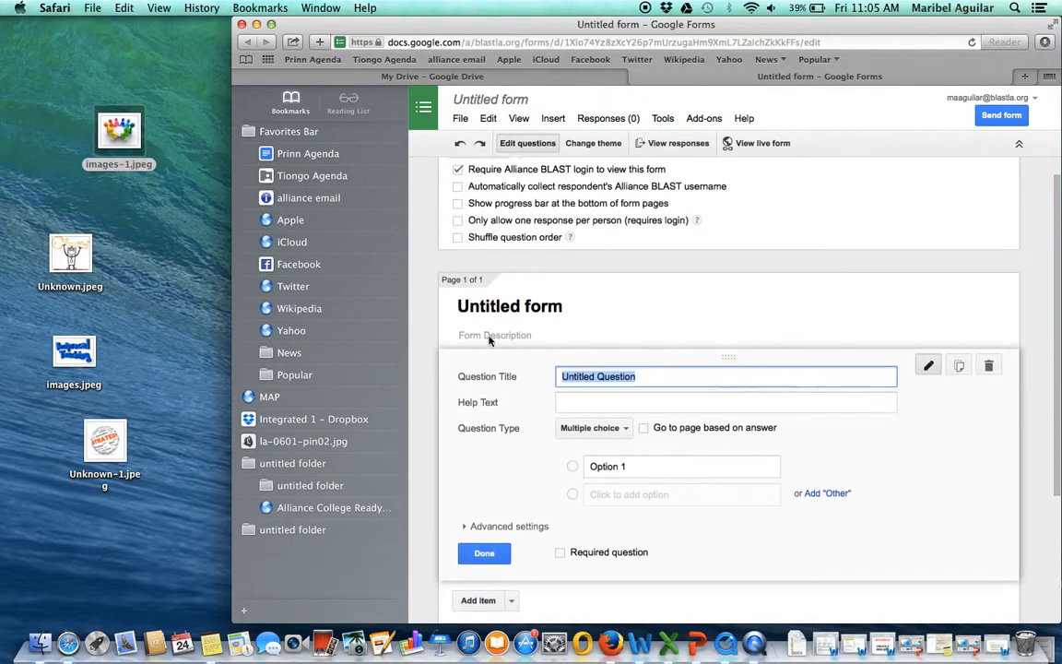
scroll(489, 341, "up", 1)
left_click(472, 317)
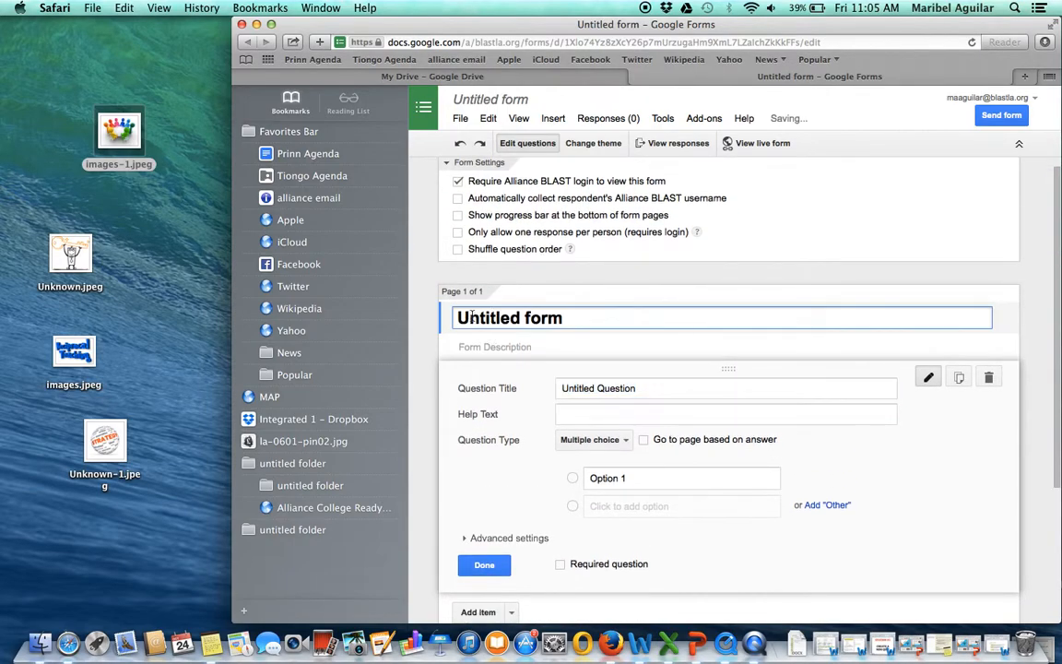
triple_click(519, 316)
type("Pract")
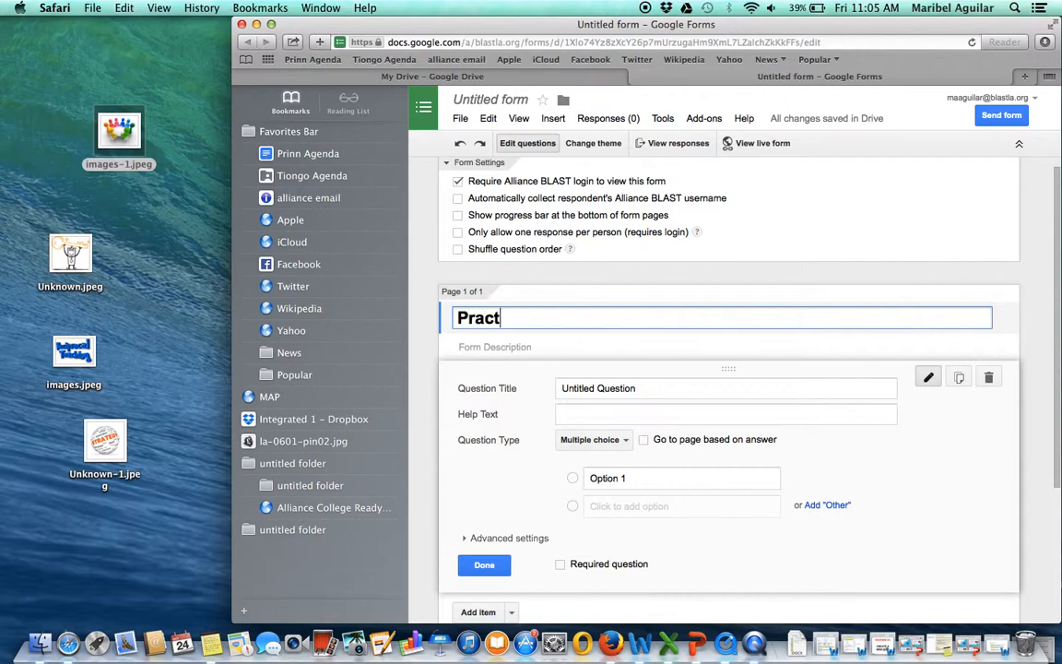
type("ice Form")
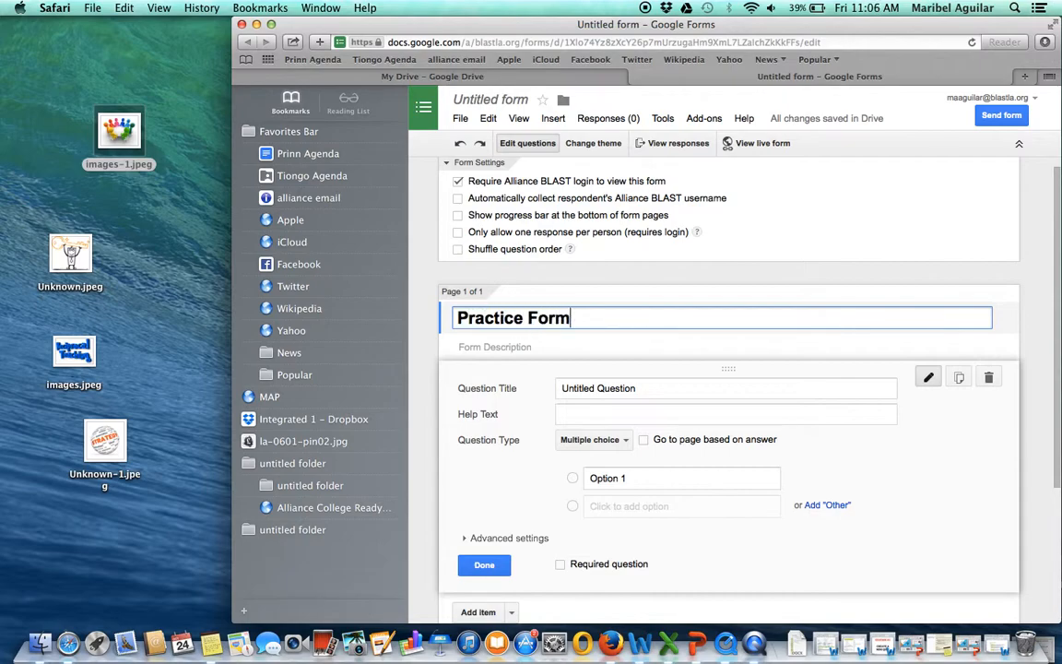
- Title the first question "How many siblings do you have?" and choose Multiple choice as its question type
scroll(728, 369, "down", 3)
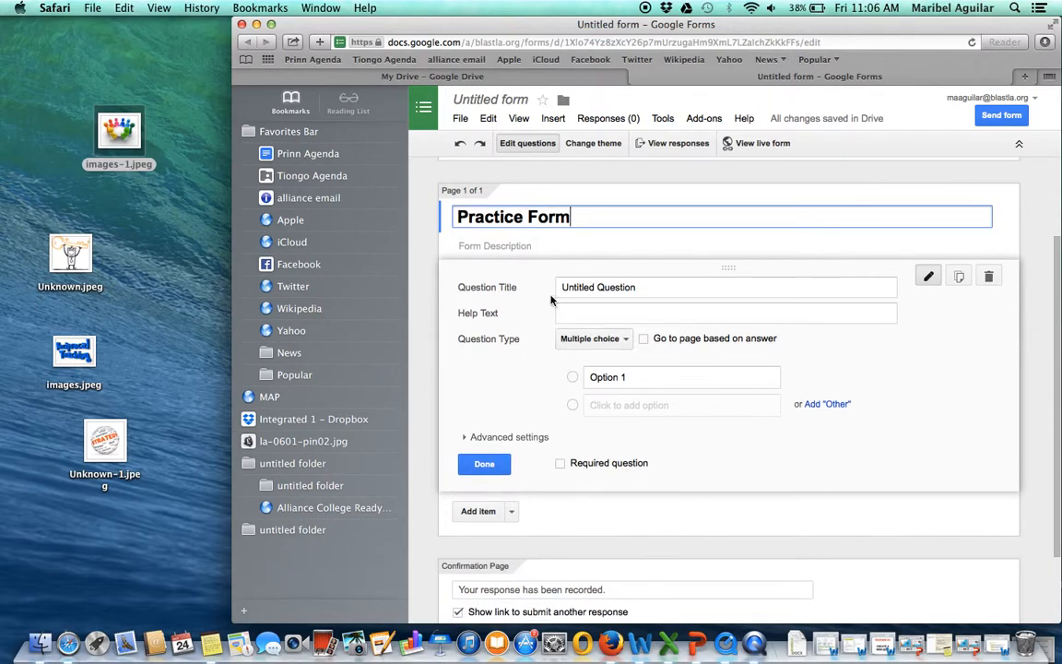
left_click(599, 288)
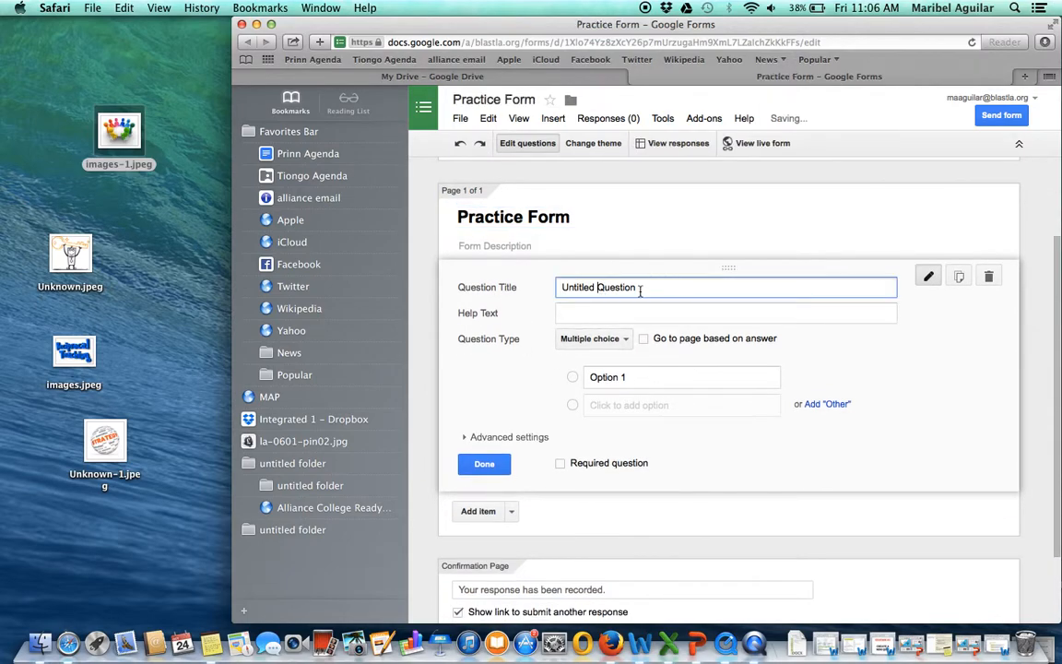
left_click_drag(637, 288, 562, 289)
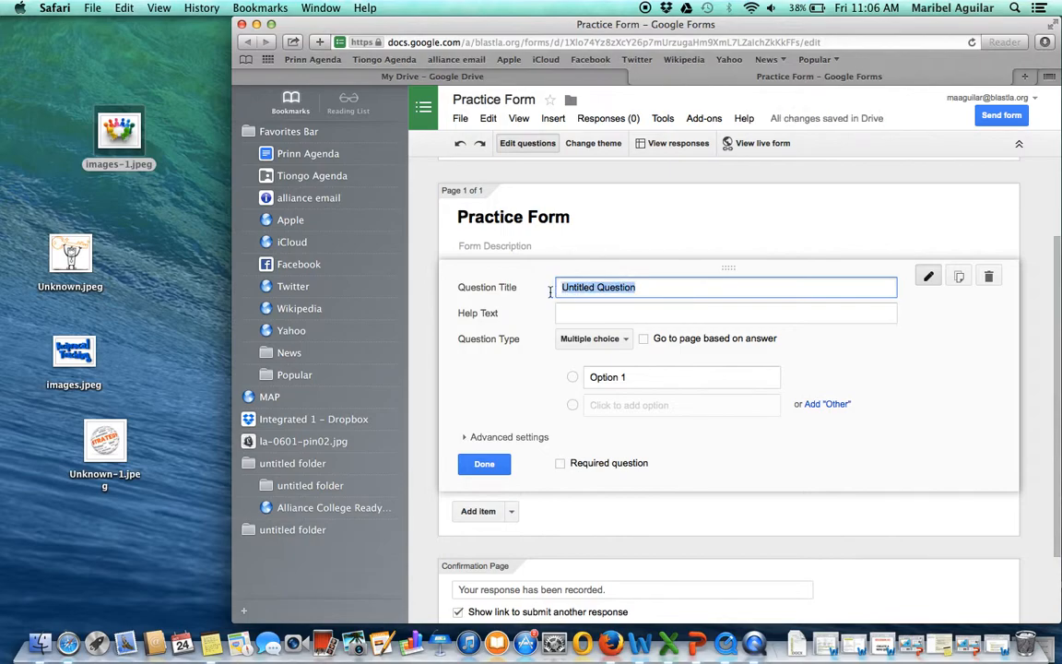
type("How many sib")
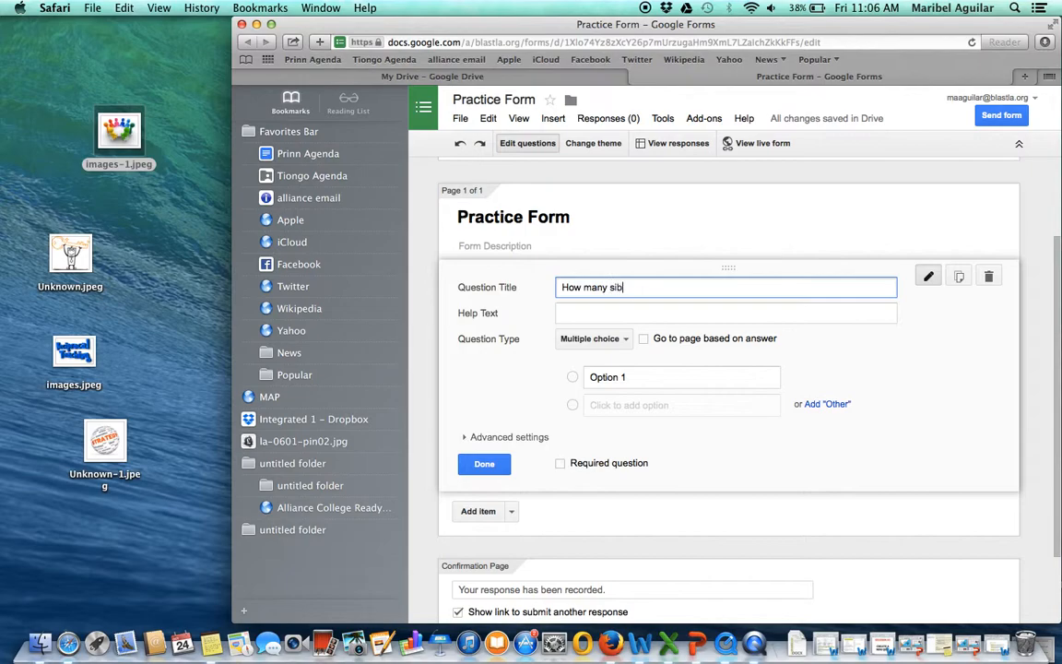
type("lings do you have?")
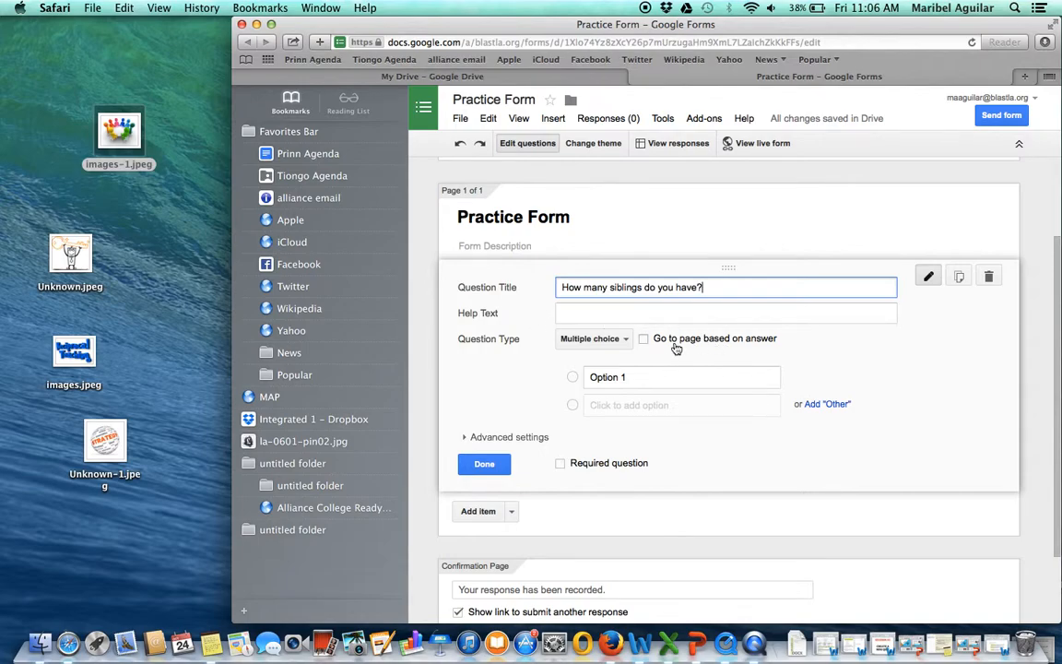
left_click(599, 339)
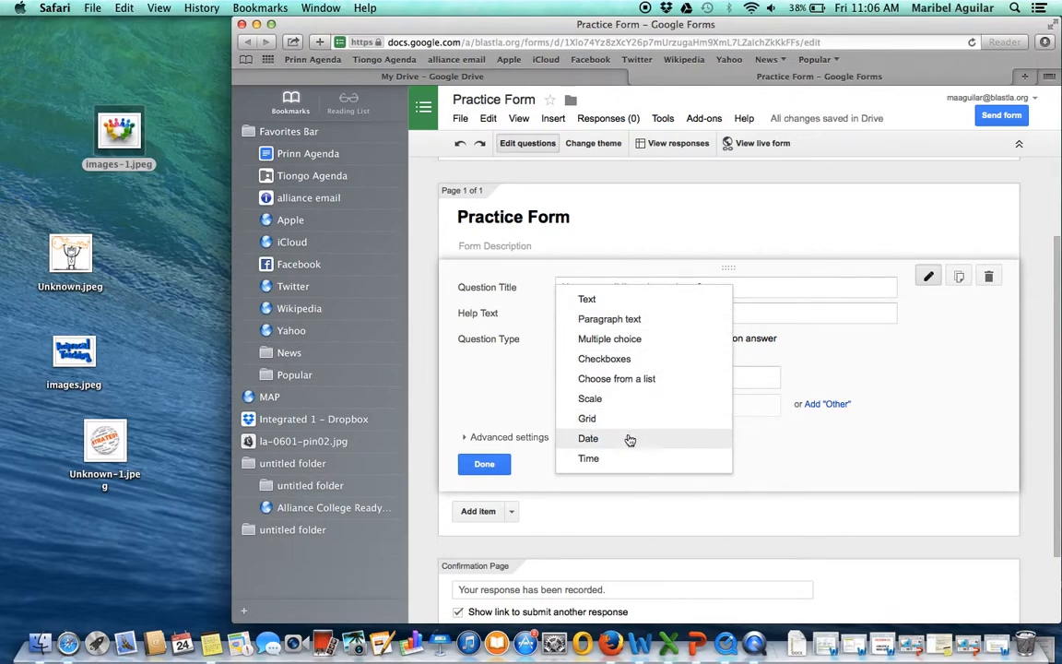
left_click(650, 339)
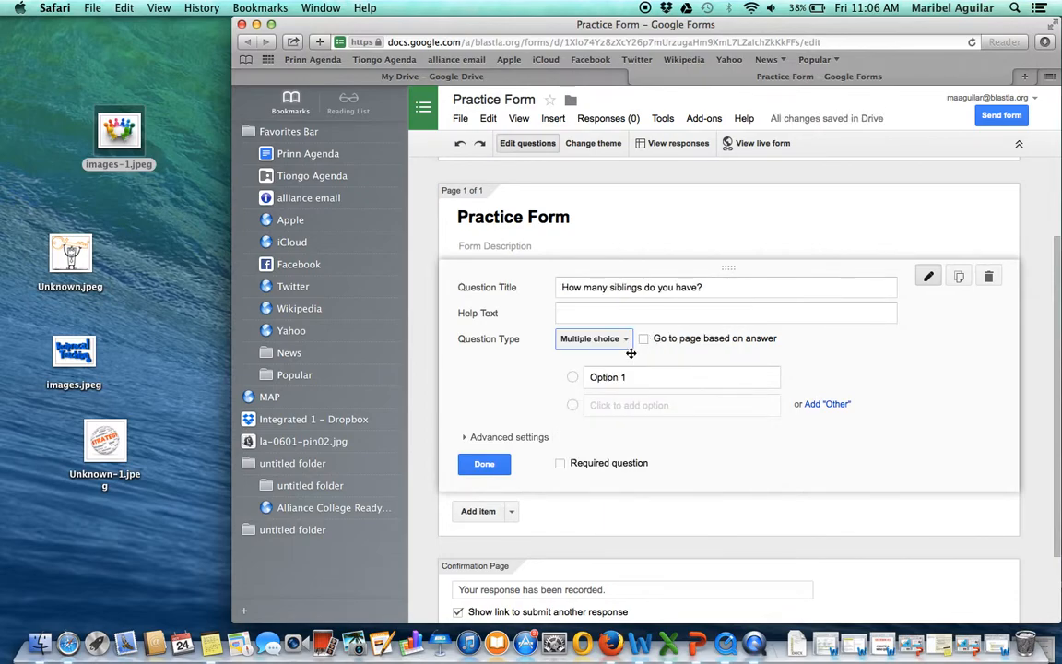
- Enter 0, 1, 3 and "more than 3" as the answer options of the siblings question
left_click(636, 377)
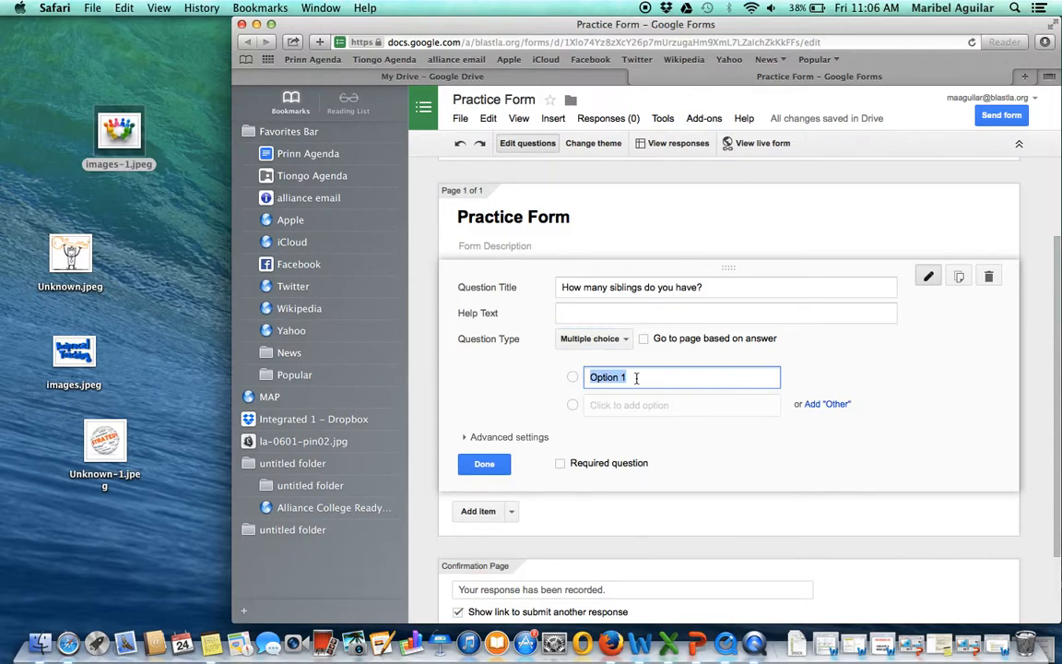
key("BackSpace")
type("0")
left_click(642, 405)
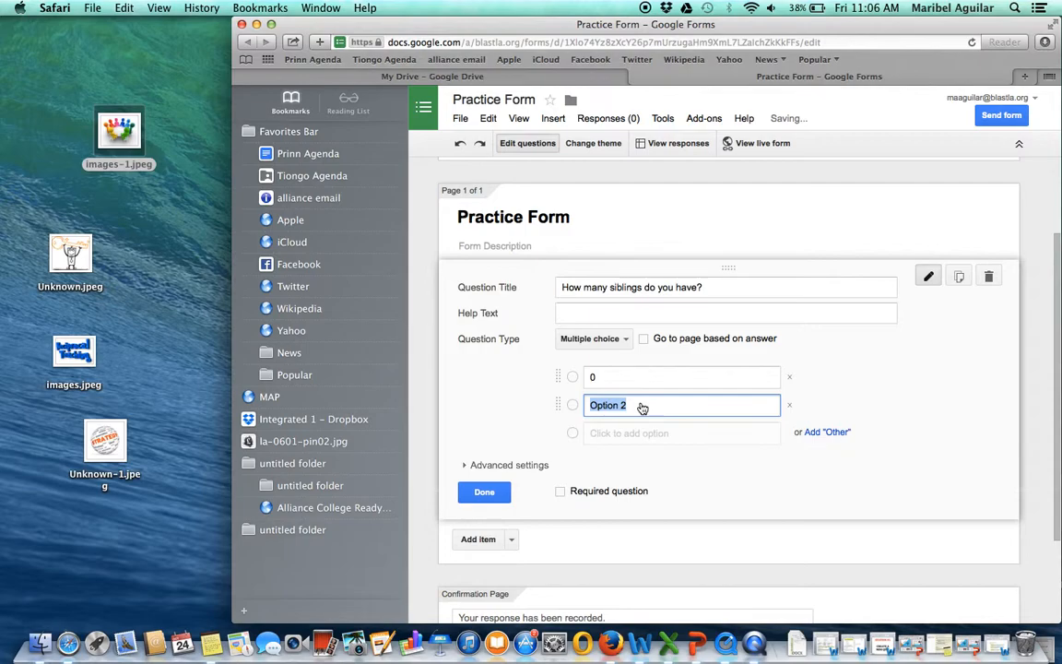
type("1")
key("Return")
type("3")
key("Return")
type("more r")
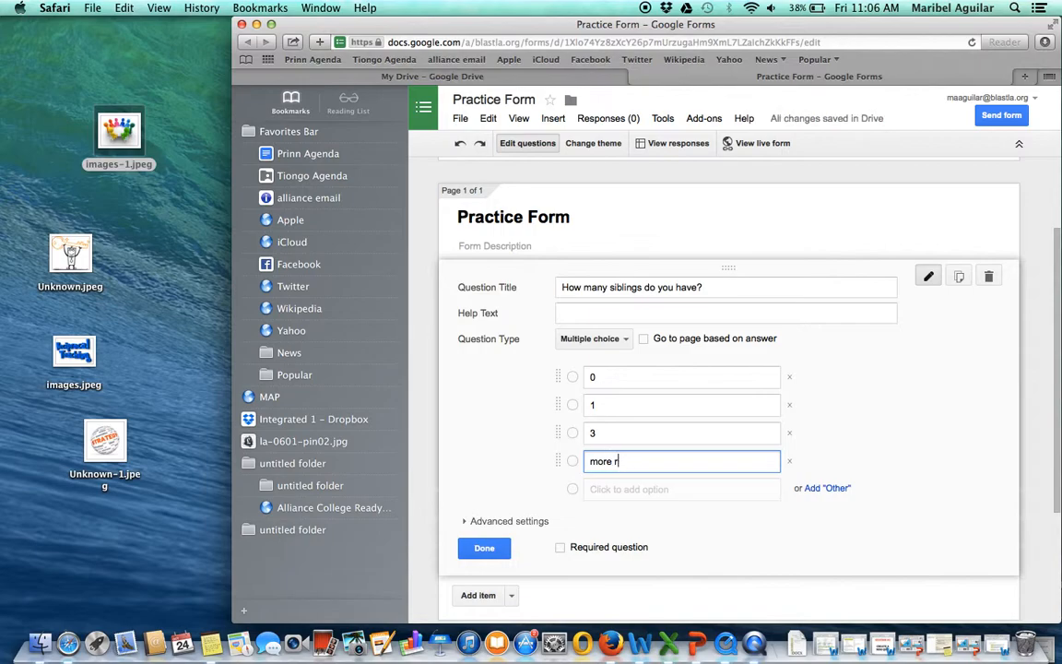
key("BackSpace")
type("than 3")
- Make the siblings question required and finish editing it
scroll(564, 432, "down", 3)
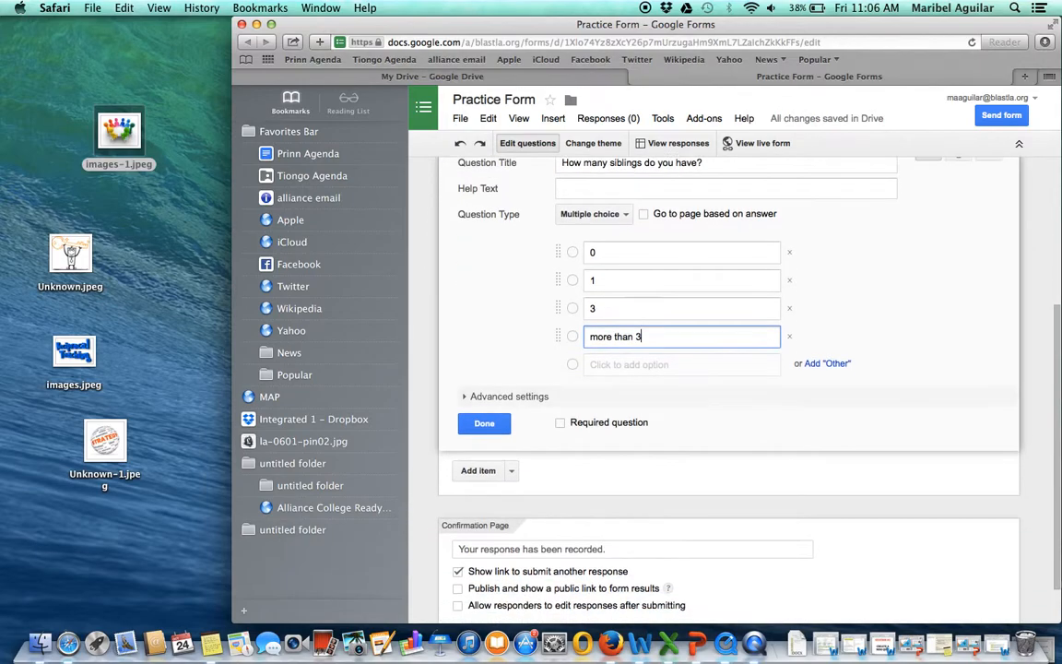
left_click(565, 429)
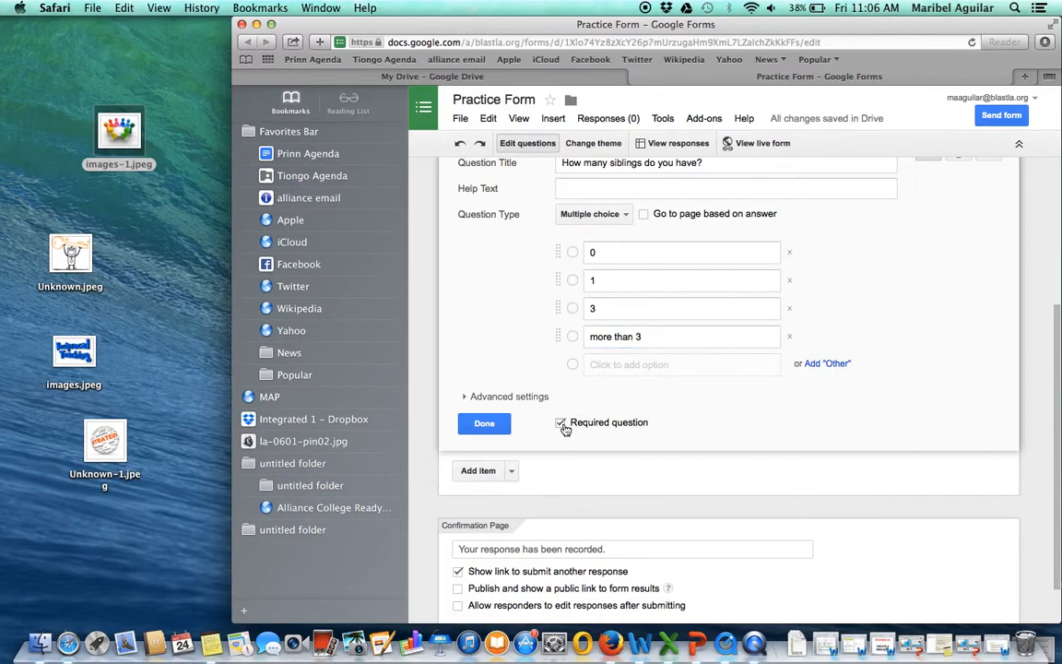
left_click(484, 423)
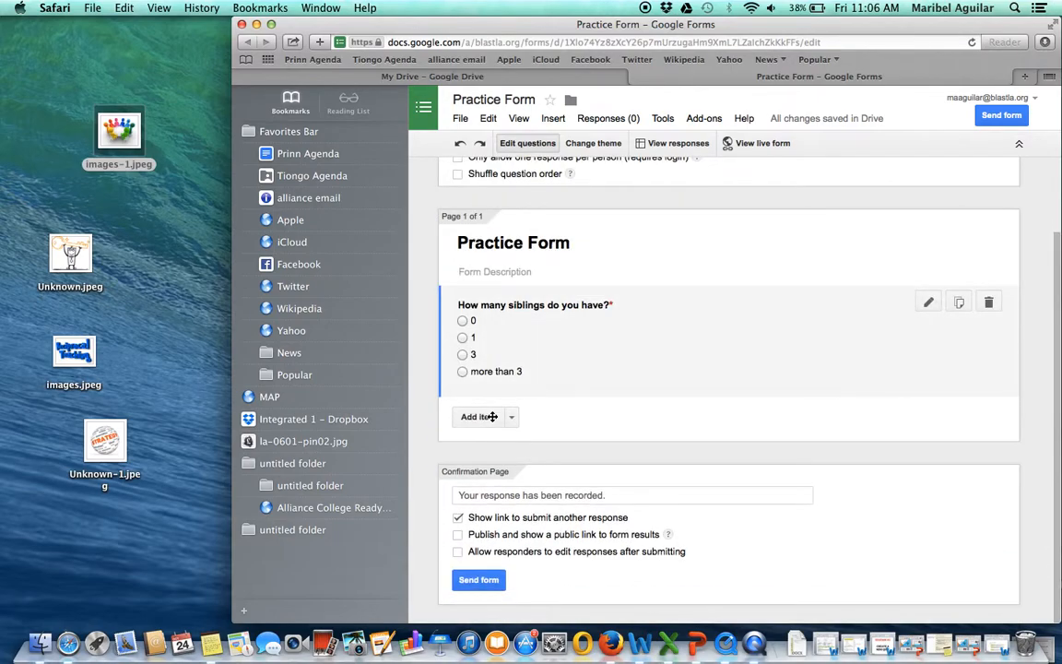
- Add a second question titled "Do you like sports?" with the question type Choose from a list
scroll(493, 419, "up", 1)
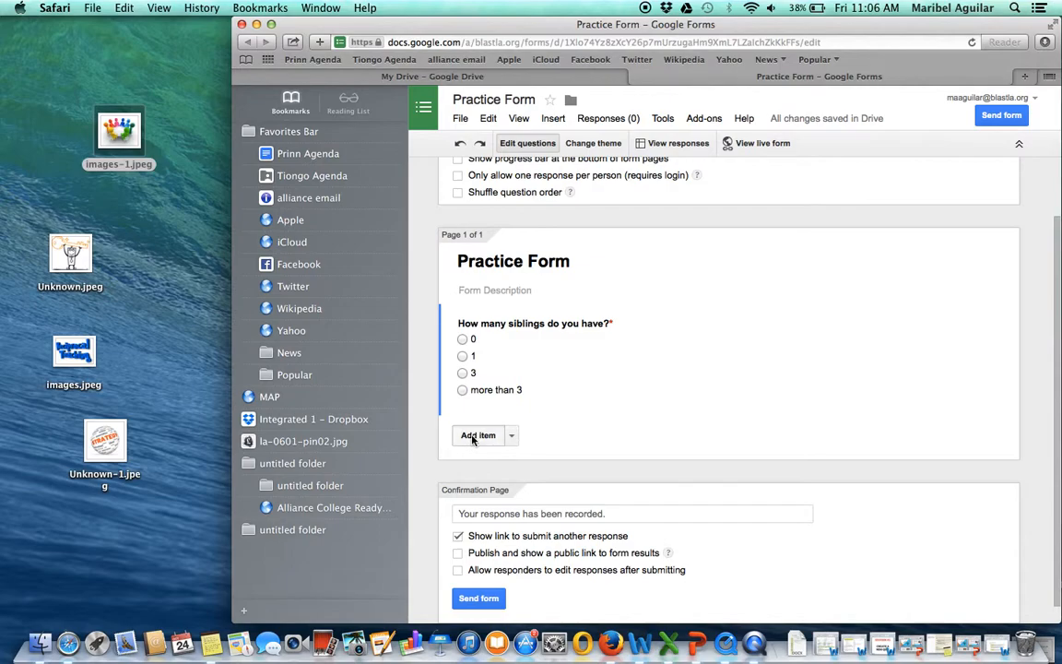
left_click(477, 438)
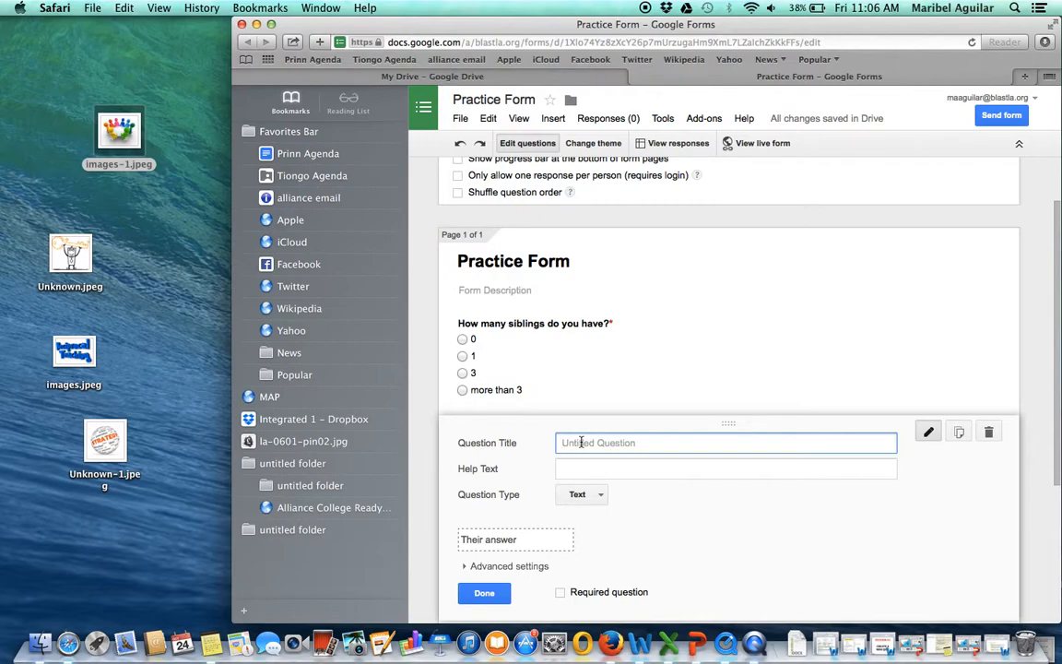
type("Do you like sports?")
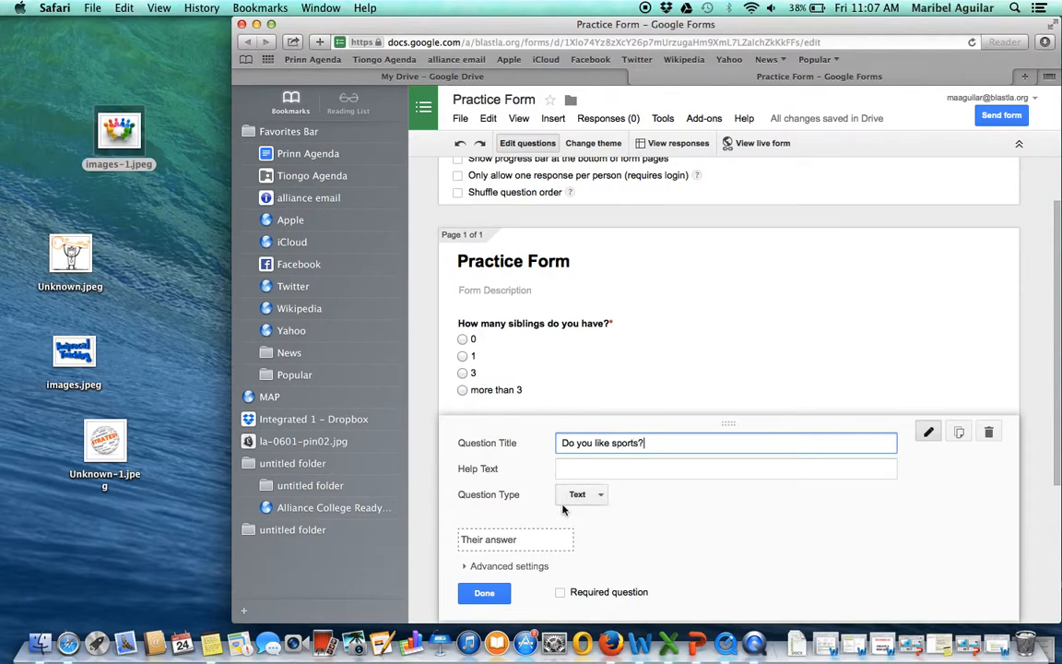
left_click(601, 495)
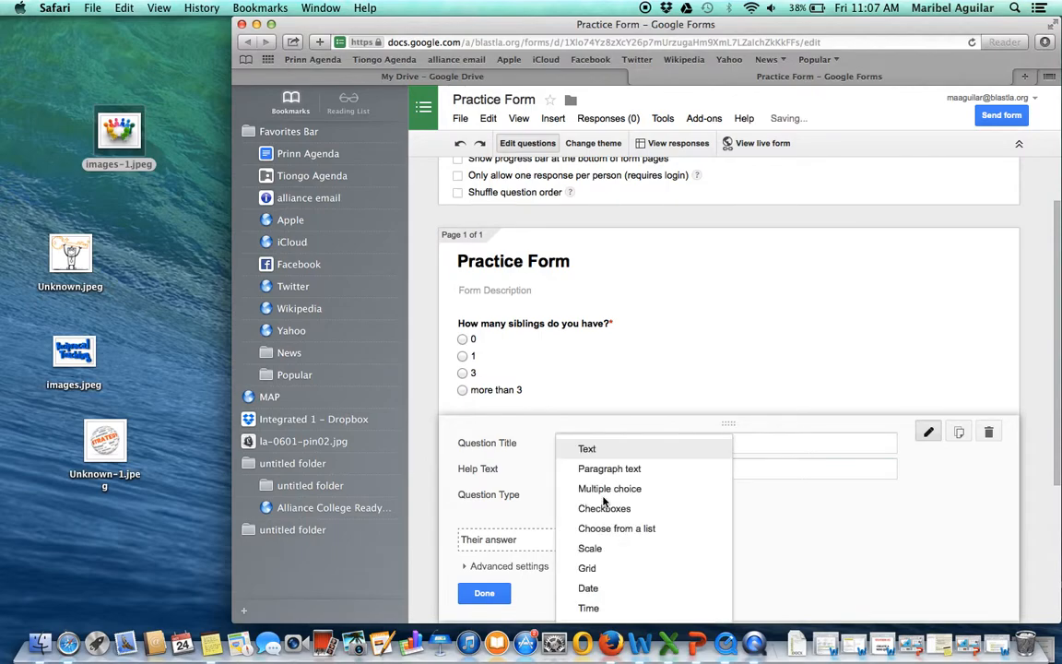
left_click(615, 529)
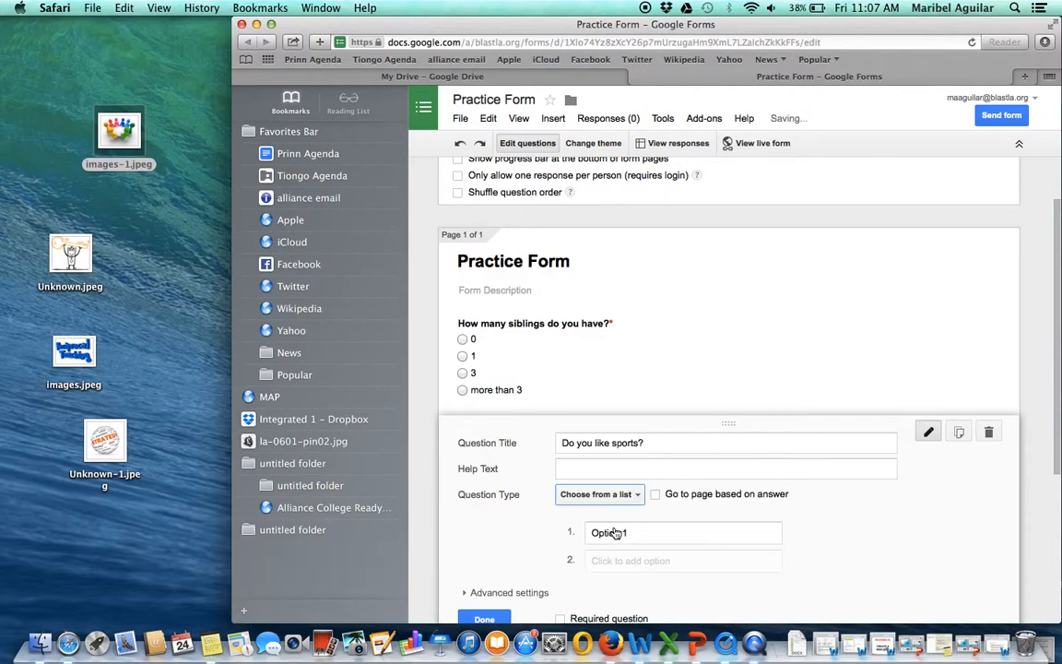
- Give the sports question the options "yes" and "no", and finish it as a required question
left_click(614, 532)
type("yes")
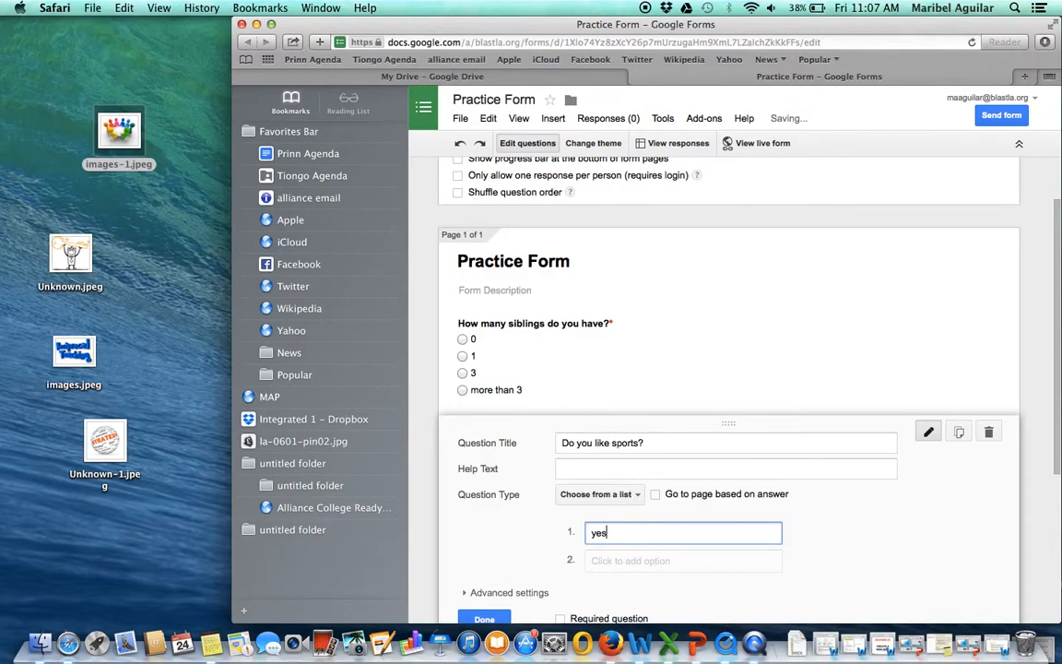
left_click(586, 560)
type("no")
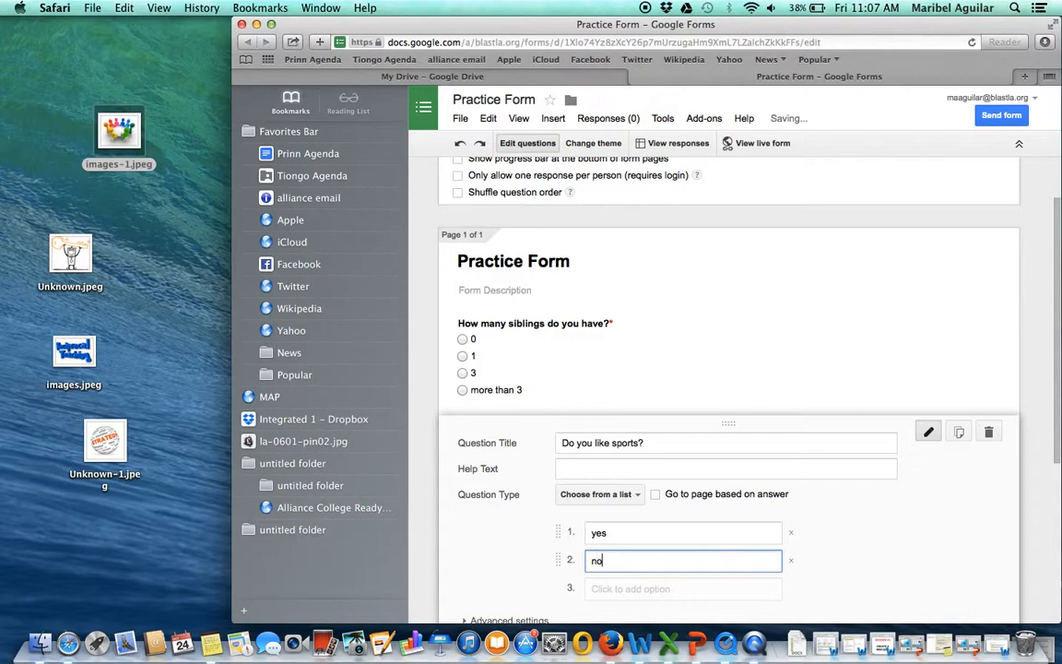
scroll(645, 461, "down", 4)
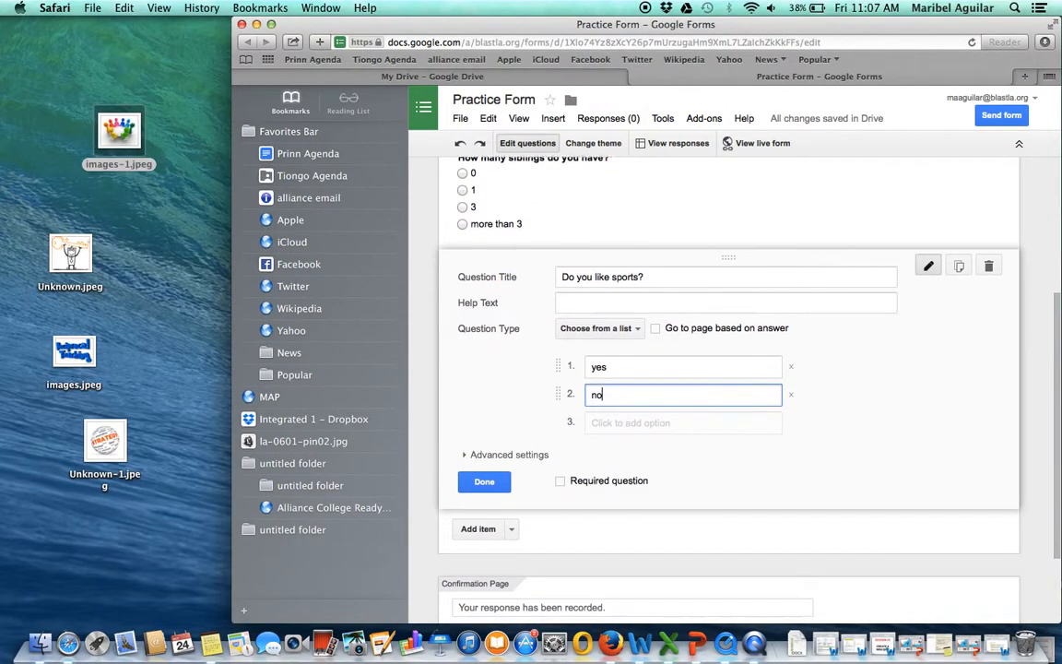
left_click(561, 484)
left_click(470, 482)
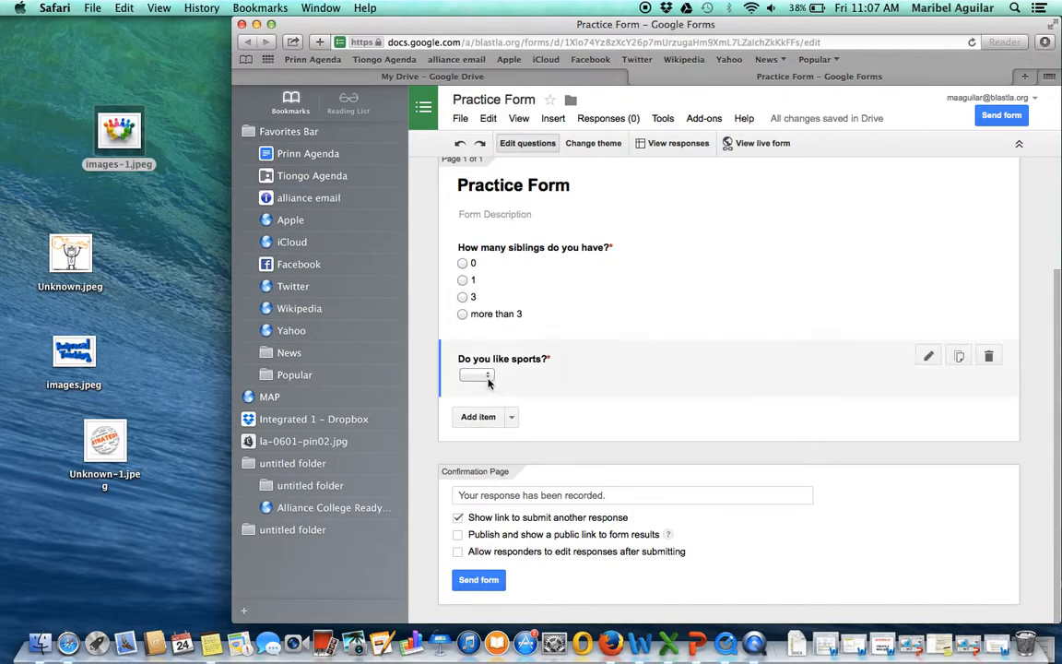
- Add a third question titled "When do you plan to graduate from high school?"
left_click(478, 417)
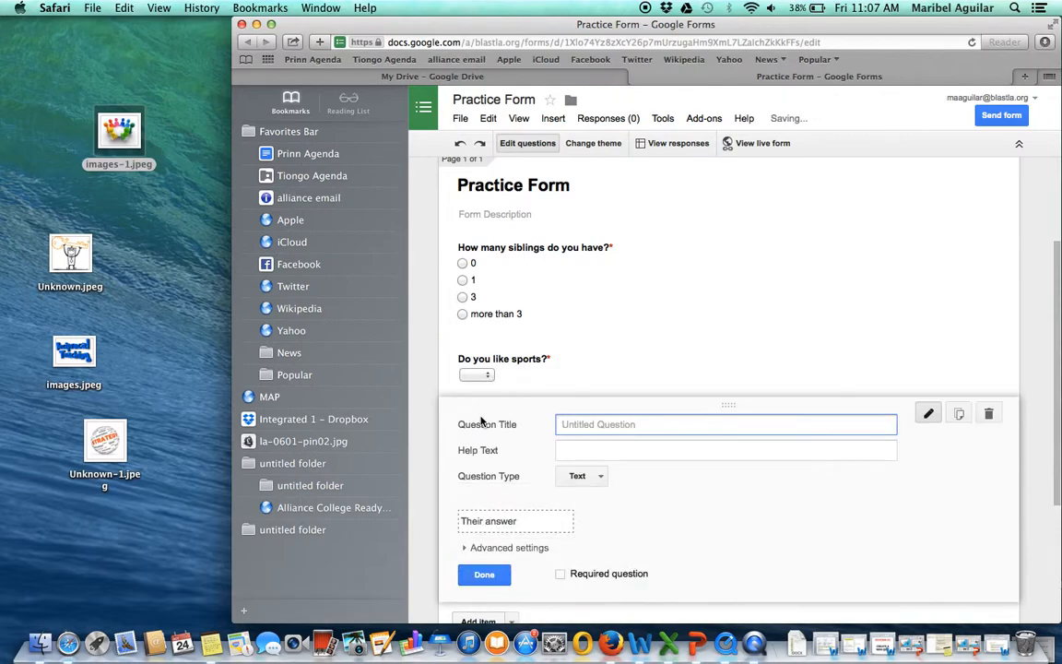
type("What year do")
key("BackSpace")
key("BackSpace")
key("BackSpace")
key("BackSpace")
key("BackSpace")
key("BackSpace")
key("BackSpace")
key("BackSpace")
key("BackSpace")
key("BackSpace")
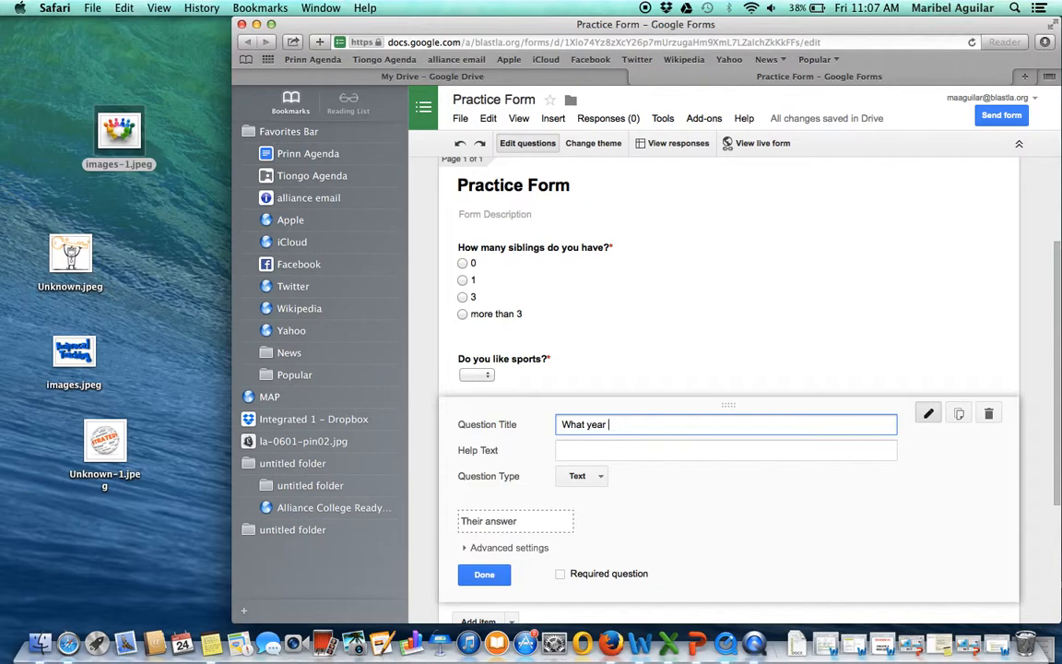
type("en do you")
type(" p=")
type("lan to grad")
type("uate")
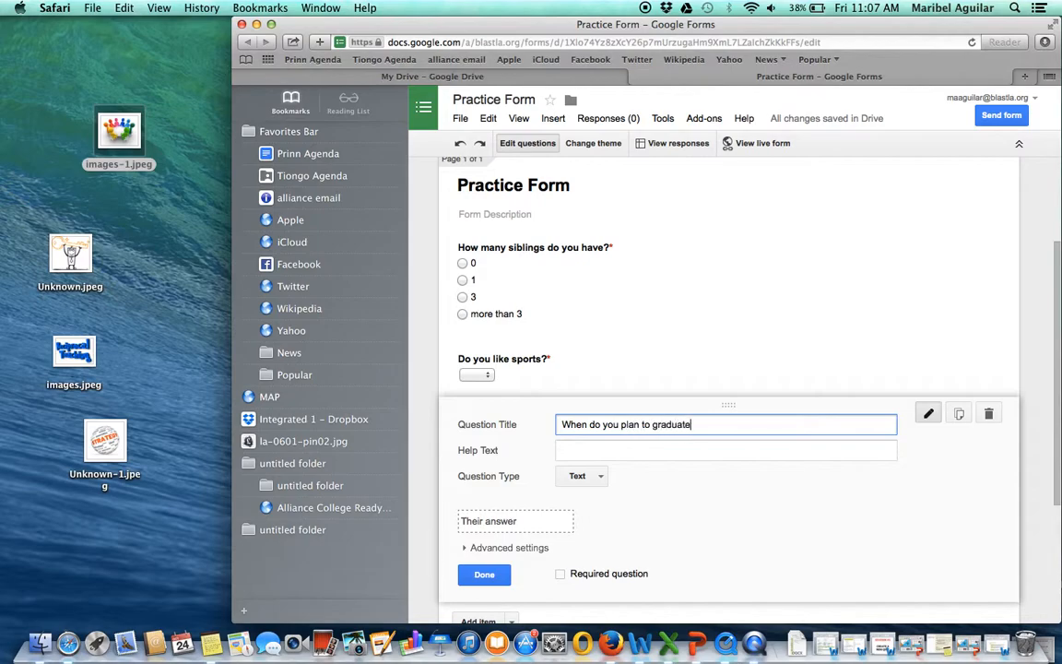
type(" from high school?")
- Set the graduation question's type to Date, make it required, and finish editing it
left_click(595, 477)
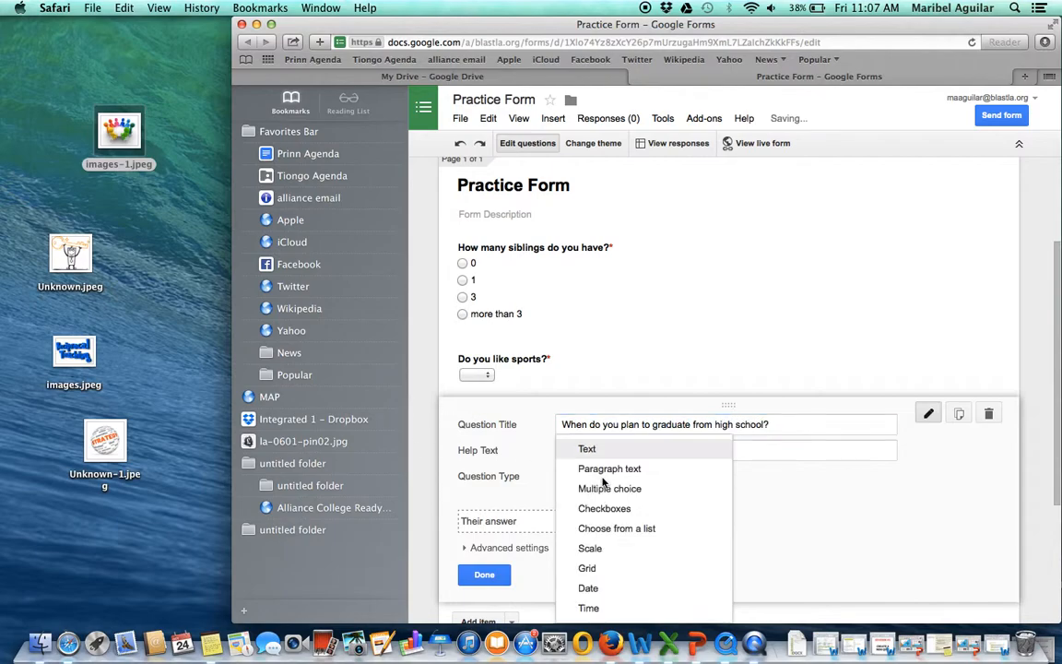
left_click(598, 588)
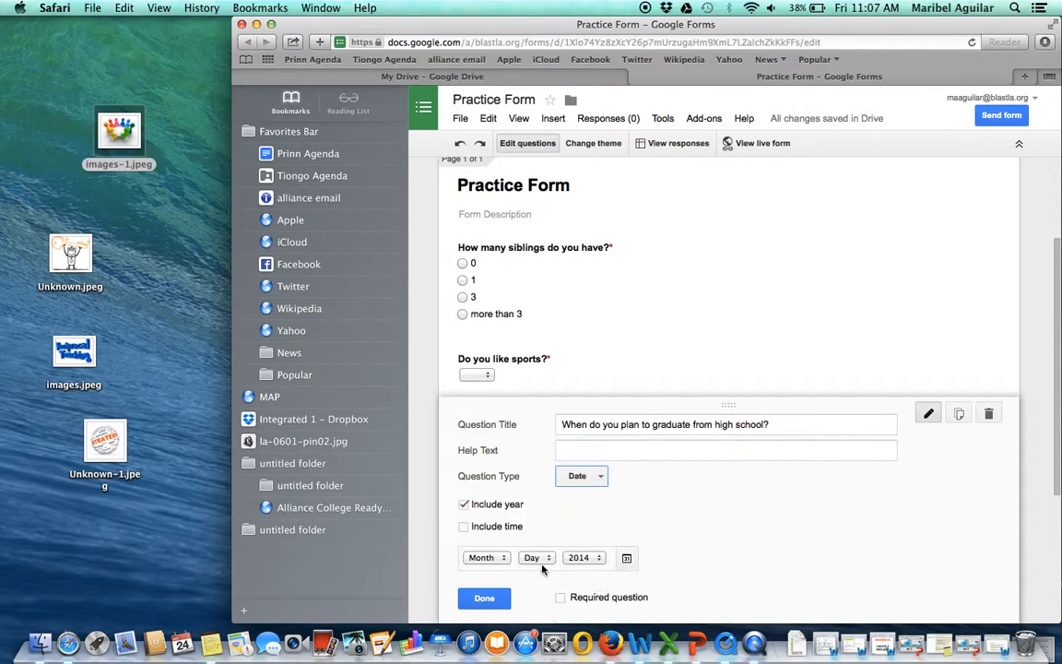
left_click(562, 605)
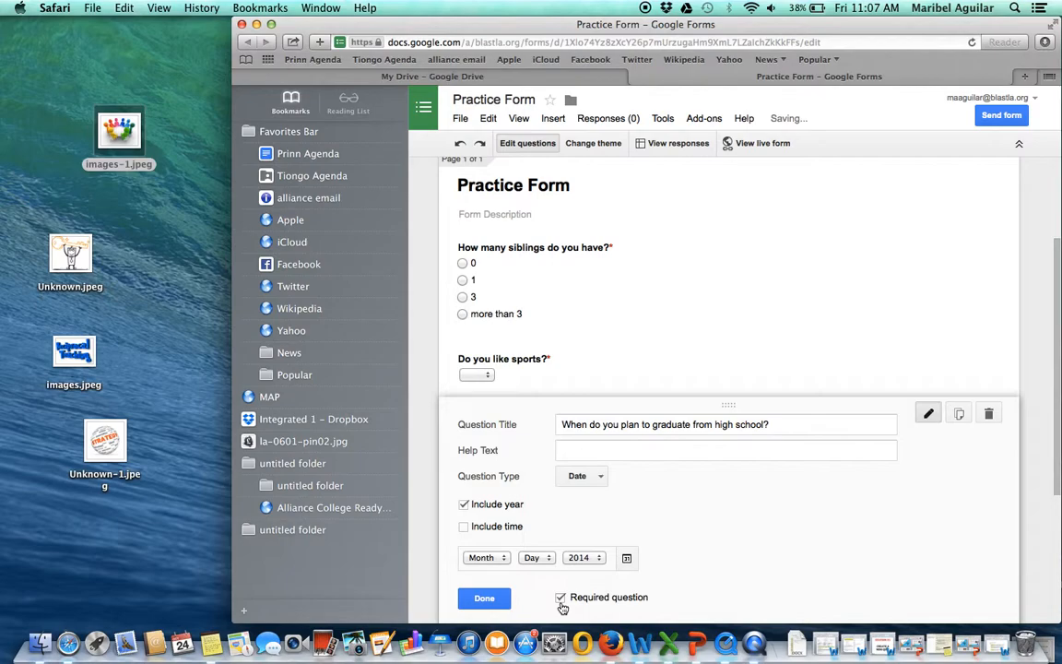
left_click(484, 598)
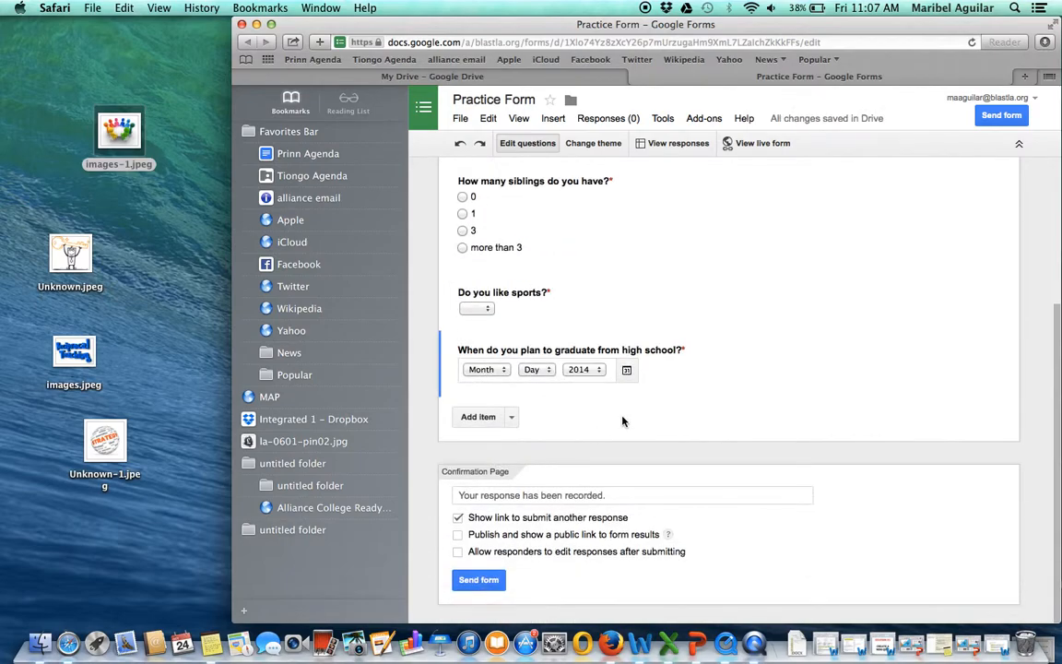
- Open the form's sending options and copy the link to share
scroll(626, 420, "up", 5)
scroll(626, 421, "down", 5)
left_click(490, 581)
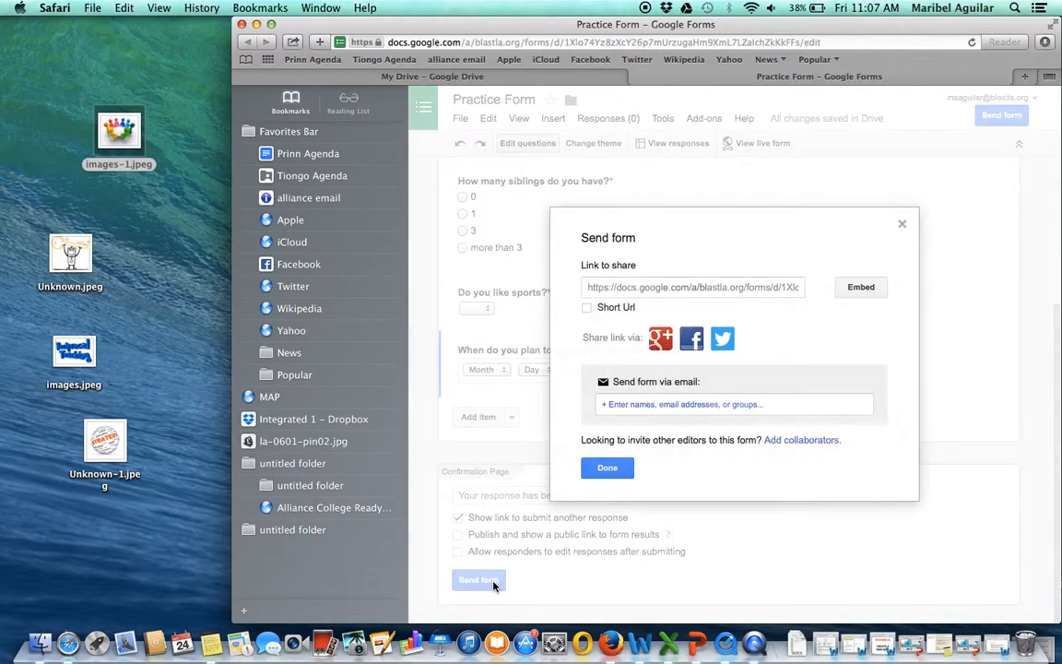
left_click(655, 289)
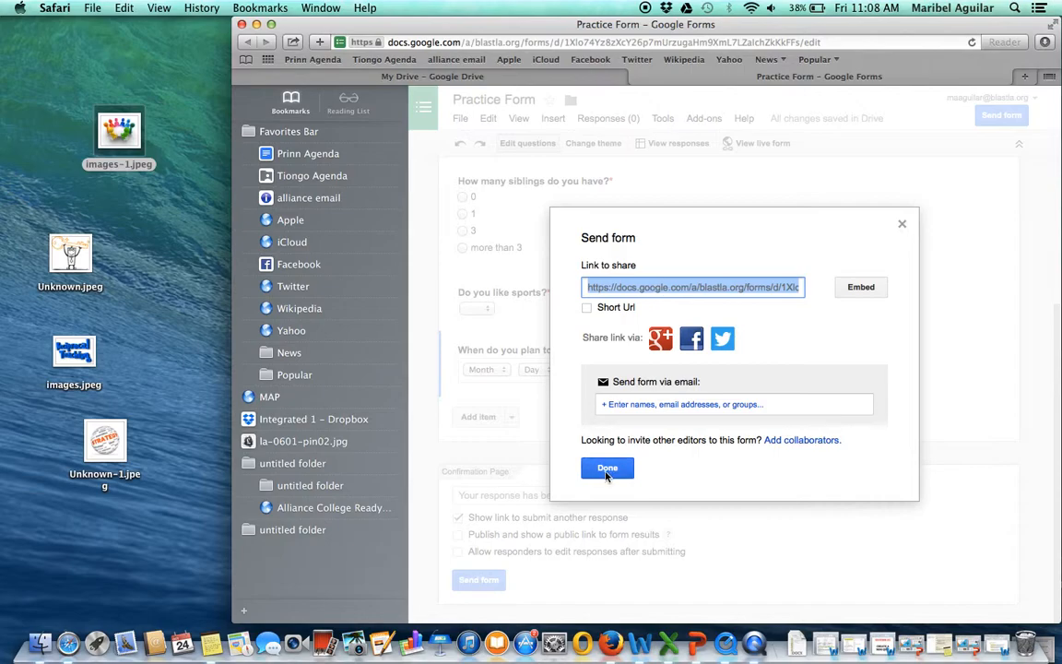
- View the options for sending the form by email, cancel them, and close the sending dialog
left_click(616, 404)
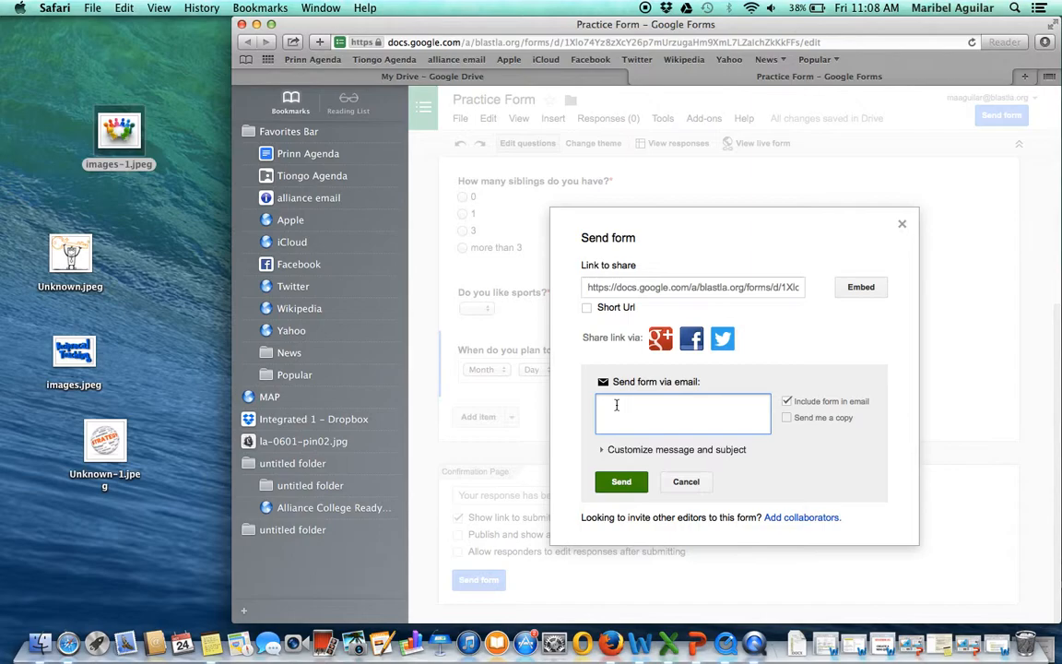
left_click(684, 483)
left_click(606, 468)
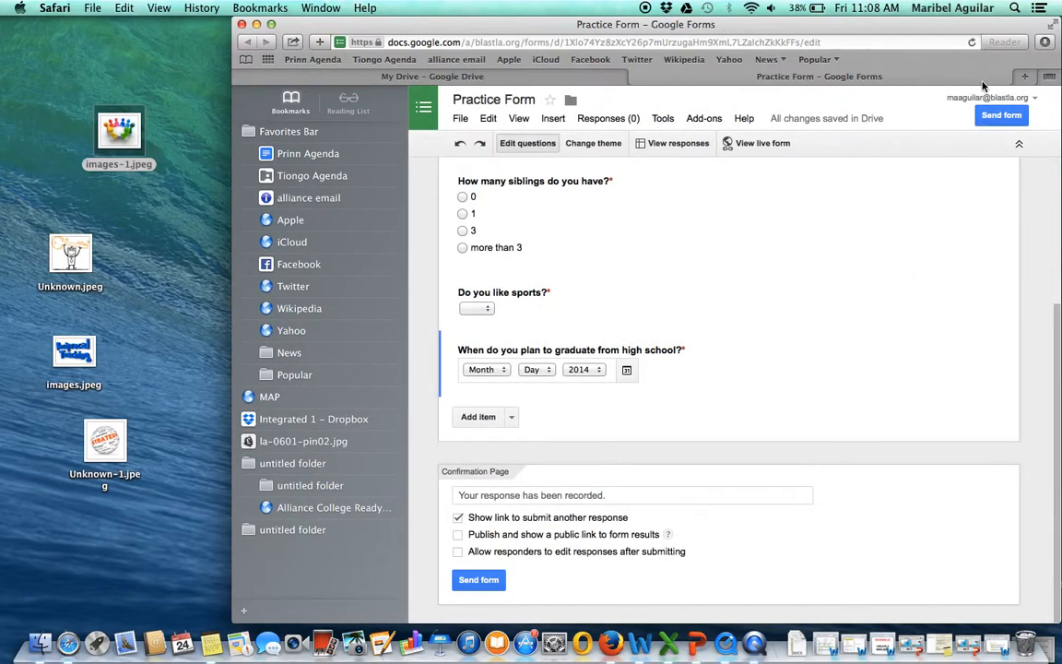
- Open the copied form link in a new browser tab
key("super+t")
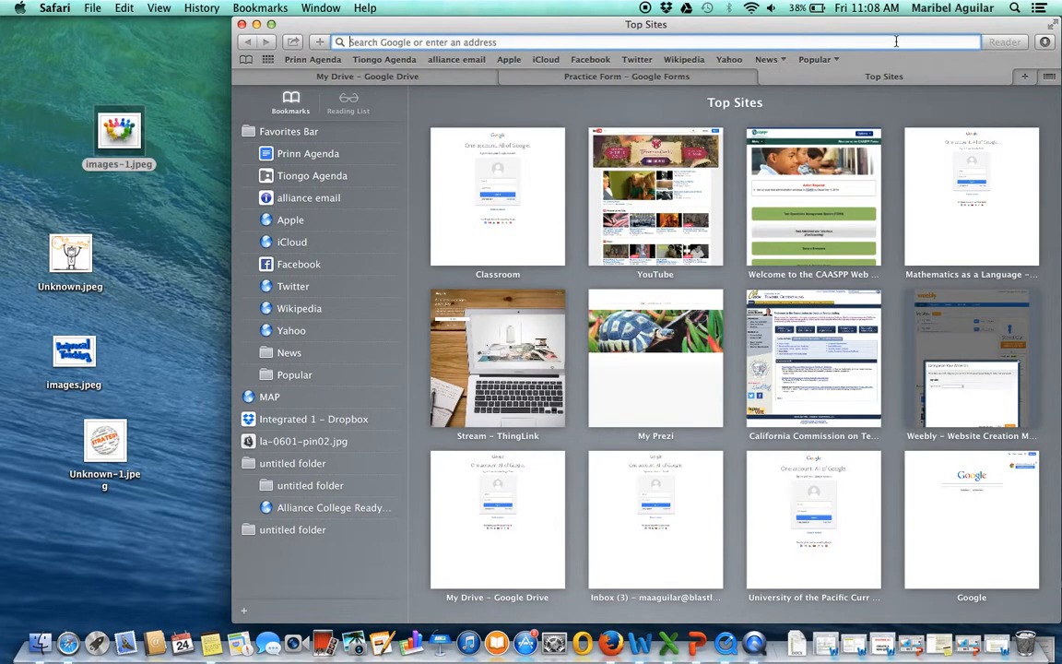
type("https://docs.google.com/a/blastla.org/forms/d/1Xlo74Yz8zXcY26p7mUrzugaHm9XmL7LZaIchZkKkFFs/viewform?usp=send_form")
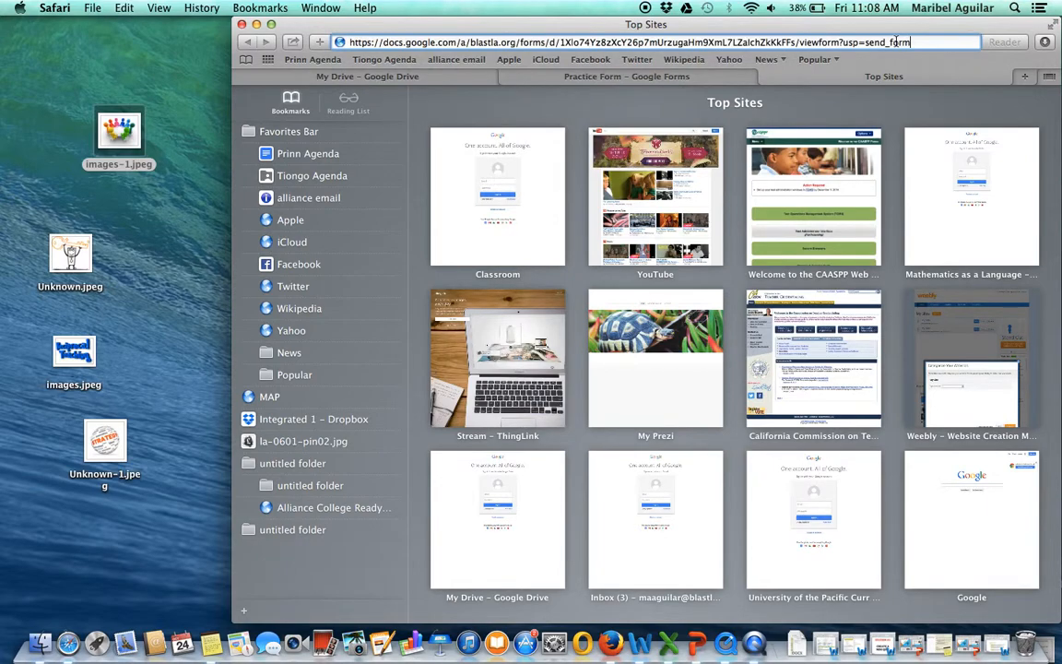
key("Return")
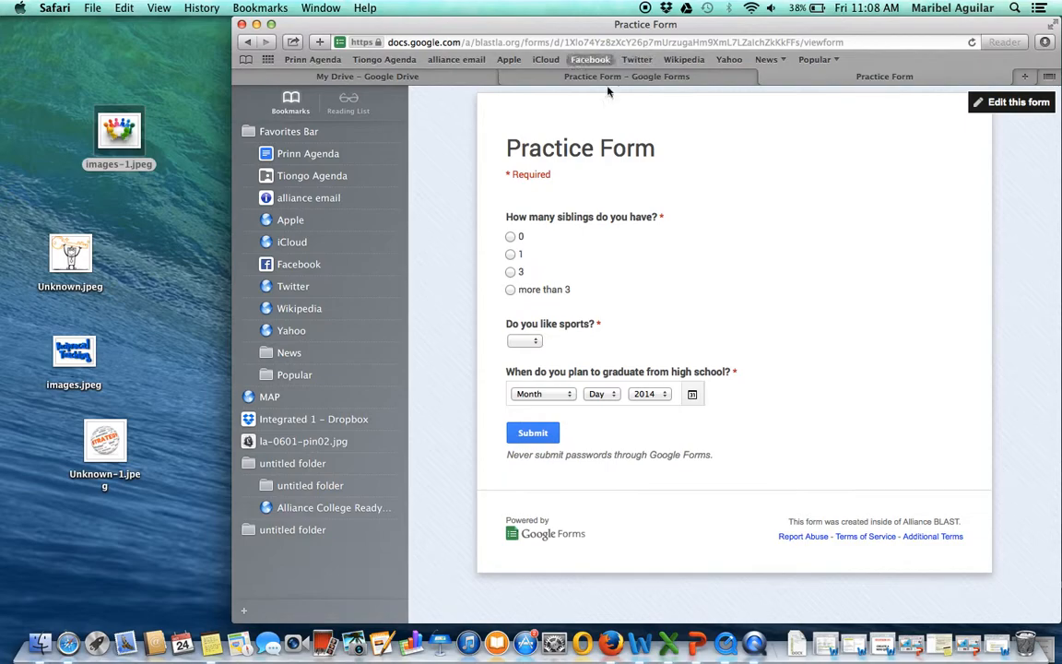
- Answer the siblings question with 1 and the sports question with "yes"
left_click(512, 255)
left_click(535, 342)
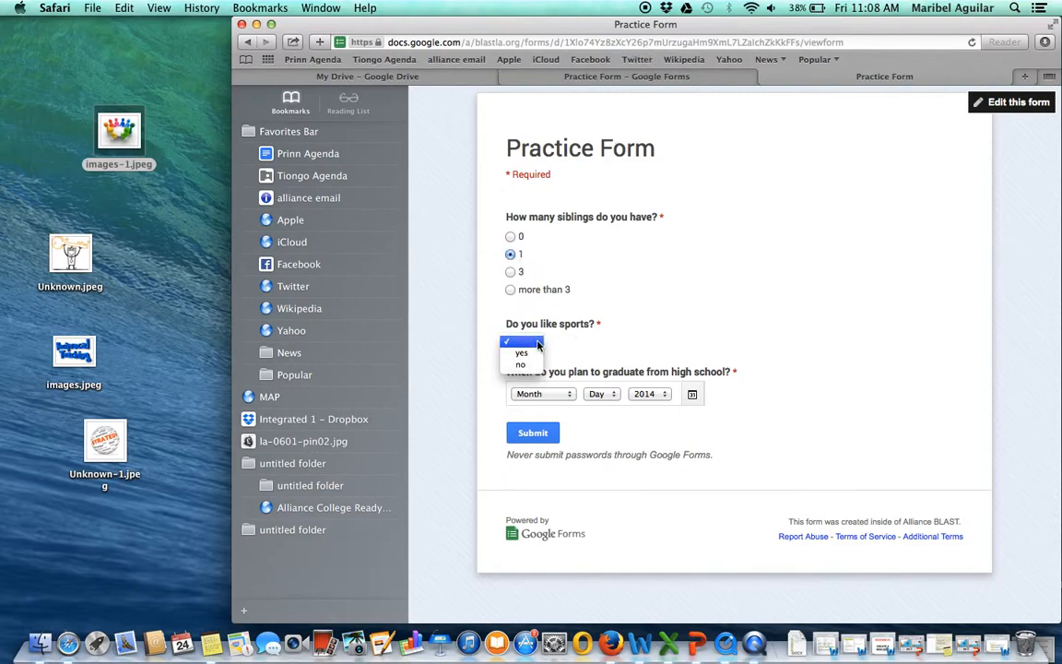
left_click(520, 353)
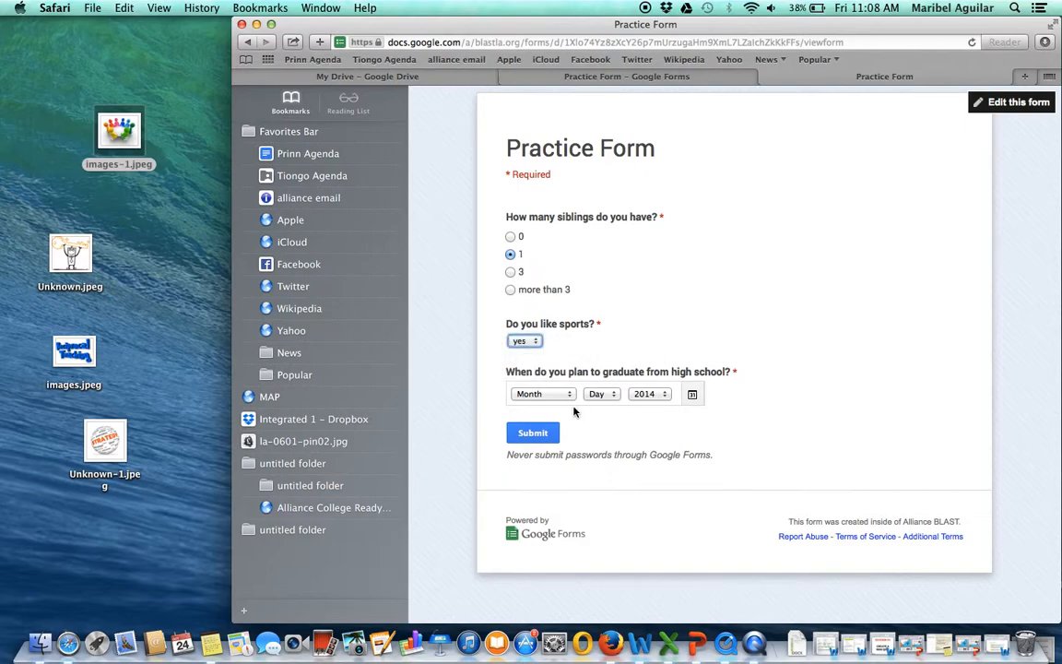
- Set the graduation date to June 28, 2005 and submit the response
left_click(537, 394)
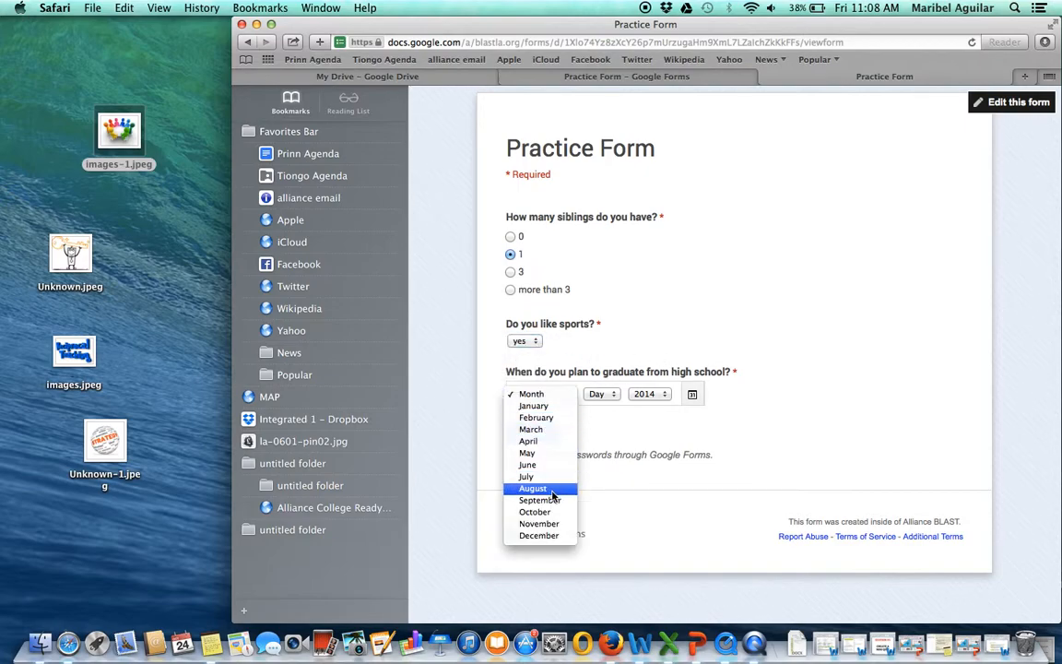
left_click(530, 464)
left_click(603, 395)
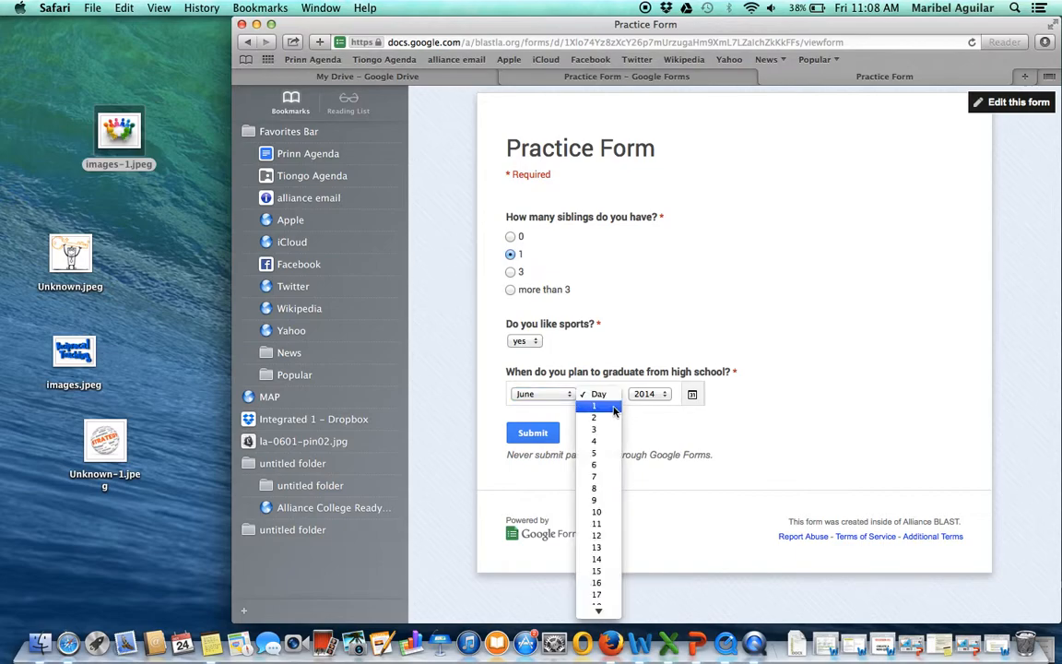
mouse_move(599, 615)
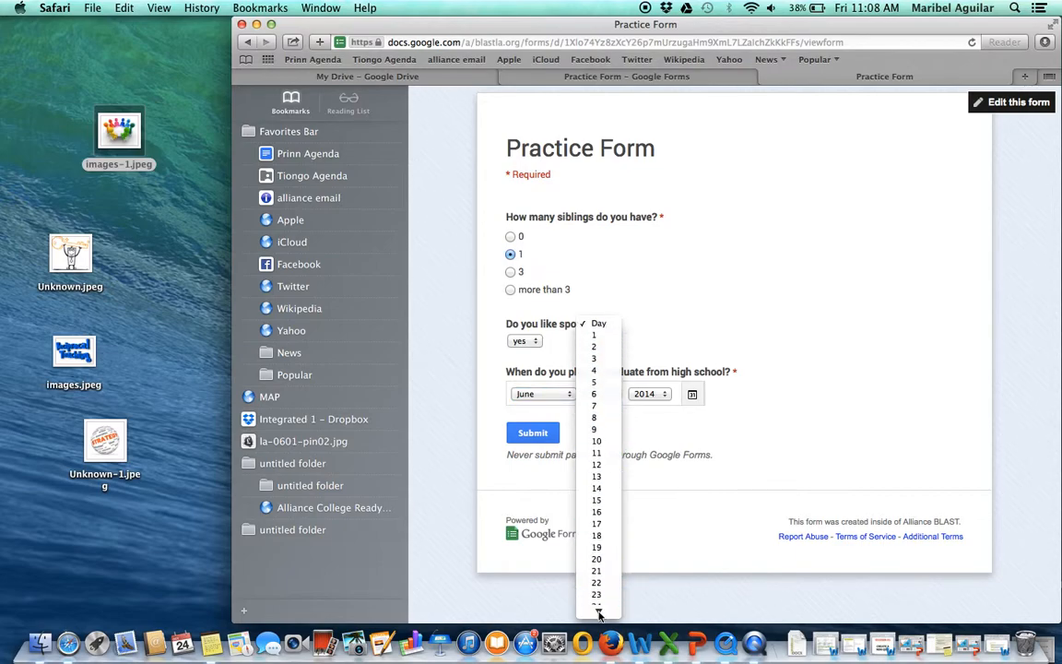
left_click(600, 574)
left_click(650, 394)
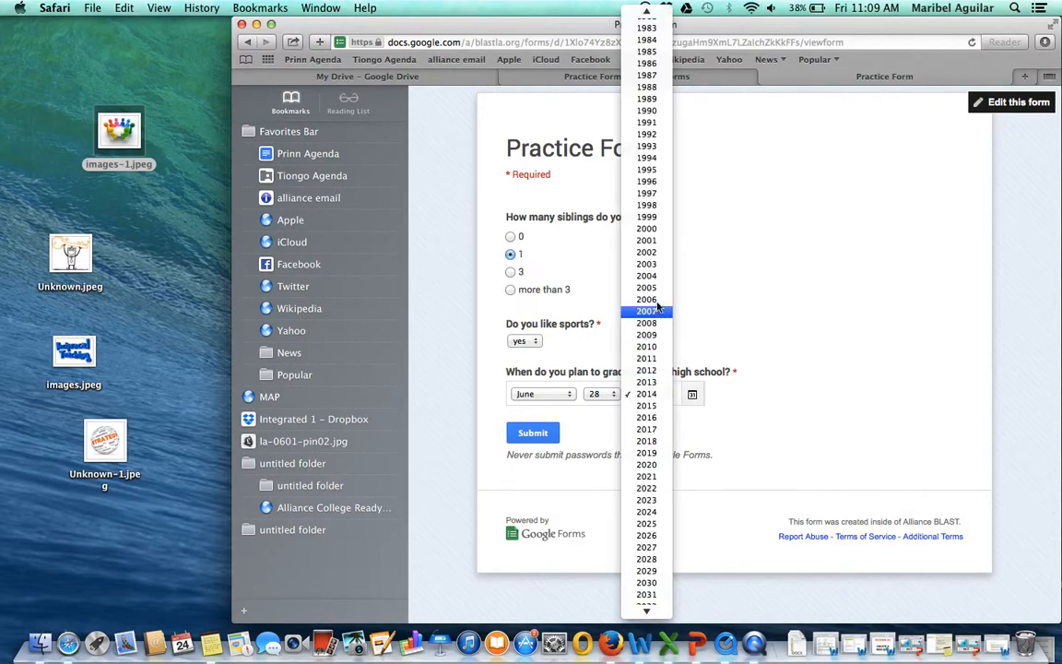
left_click(648, 287)
left_click(533, 435)
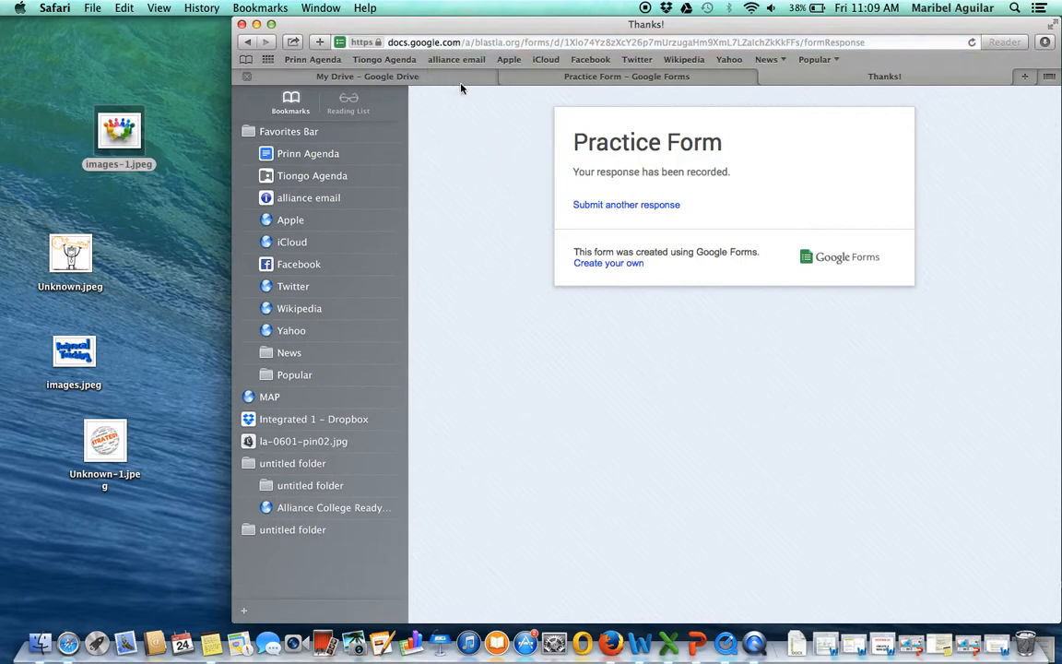
- Return to the form editor and open the form's responses as a spreadsheet
left_click(544, 81)
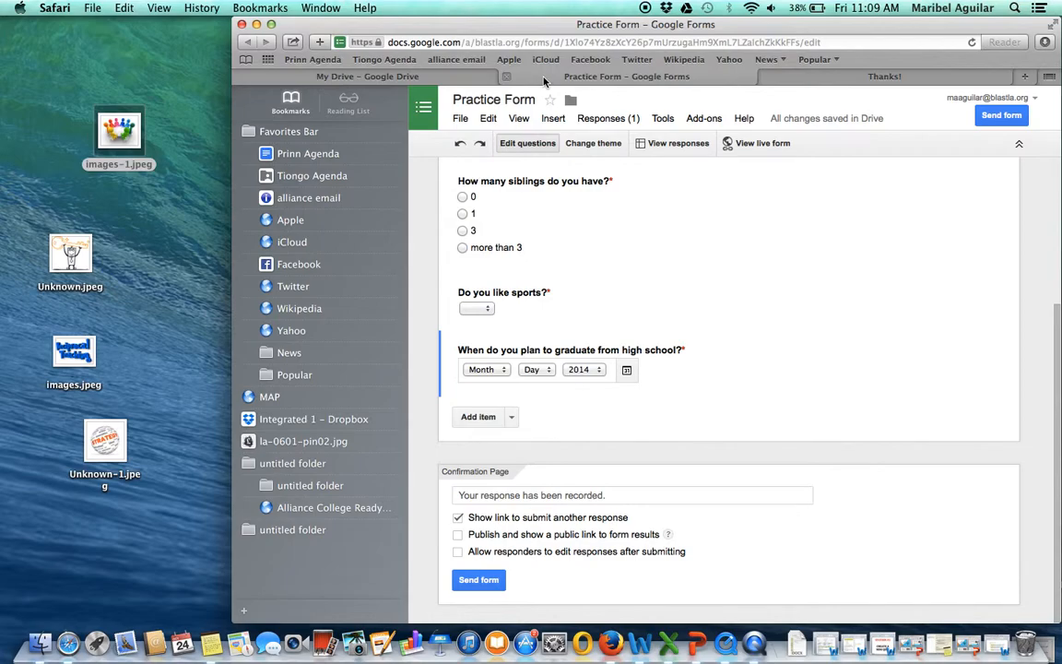
left_click(677, 145)
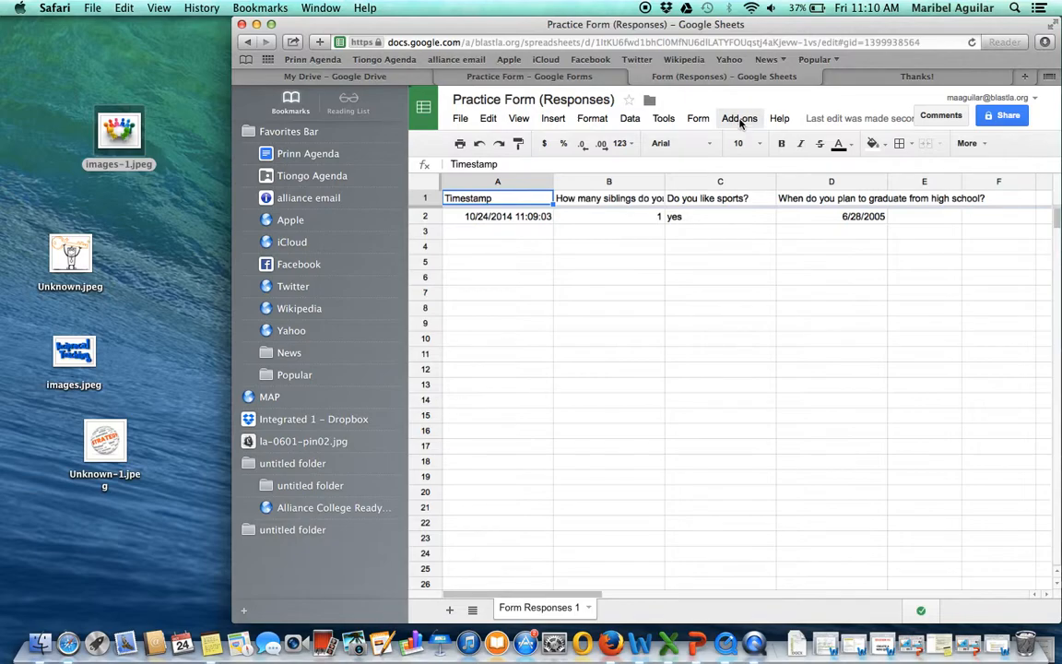
- Browse the available spreadsheet add-ons, view the Flubaroo description, and close the add-on store
left_click(741, 123)
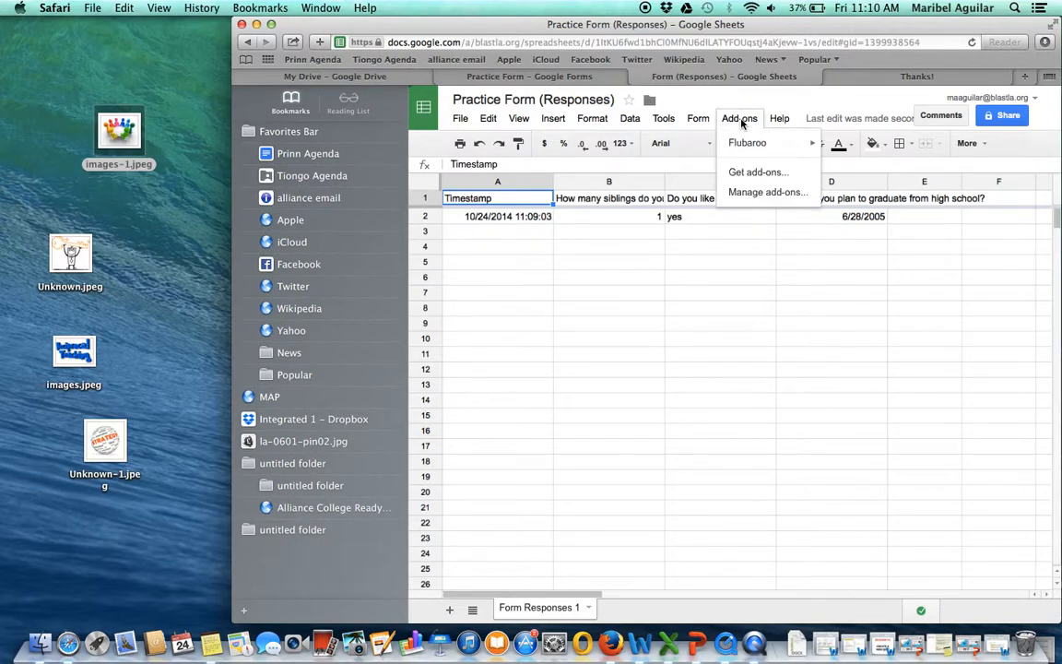
mouse_move(743, 144)
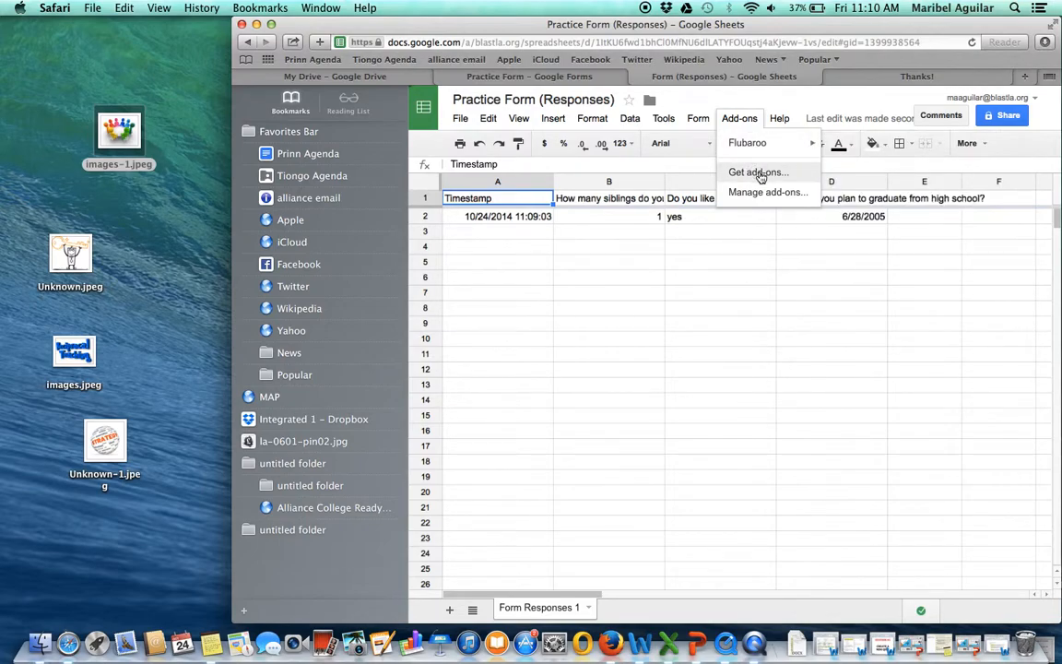
left_click(758, 174)
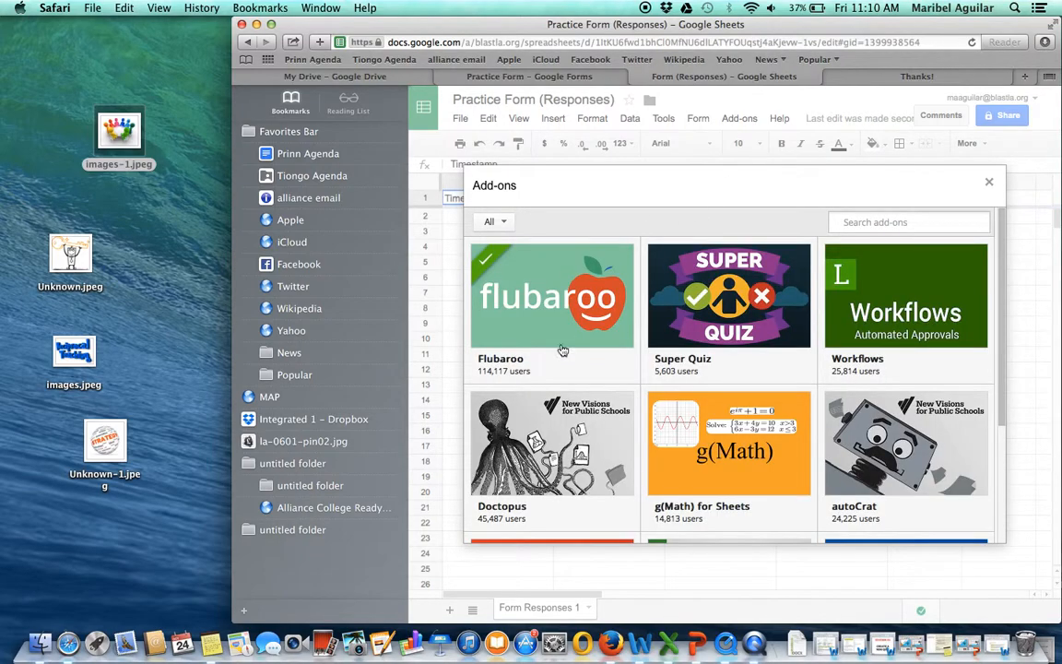
mouse_move(740, 343)
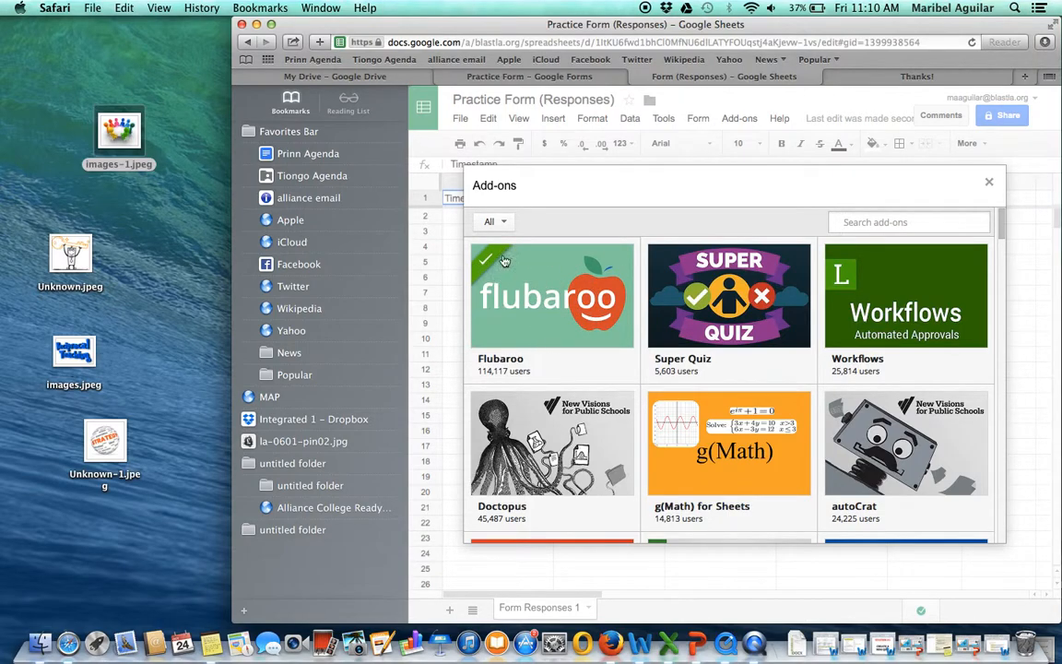
mouse_move(516, 295)
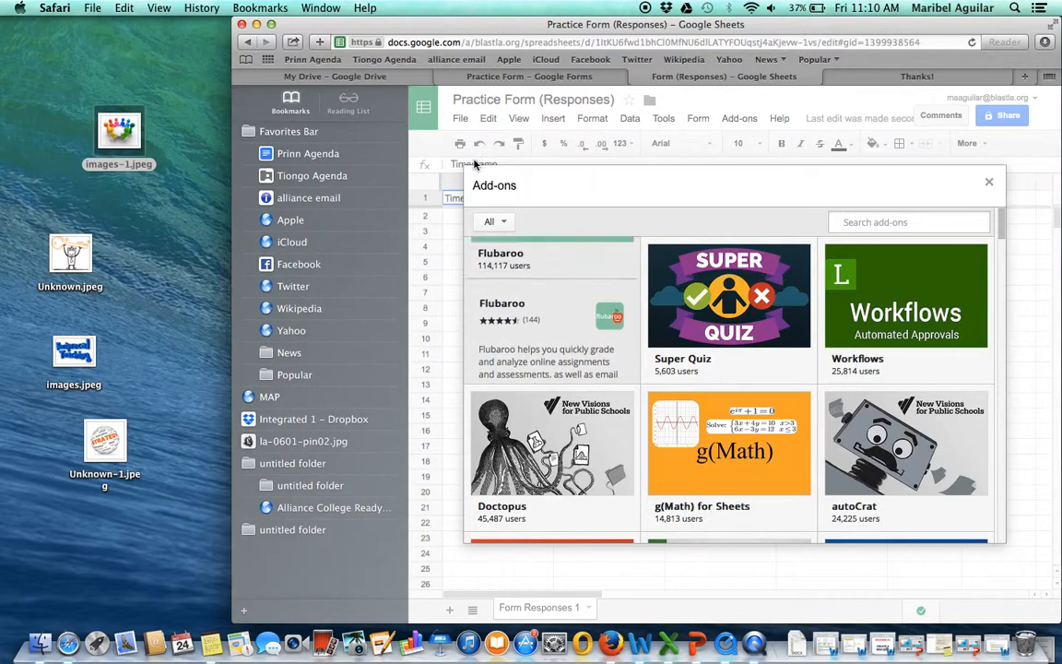
left_click(986, 183)
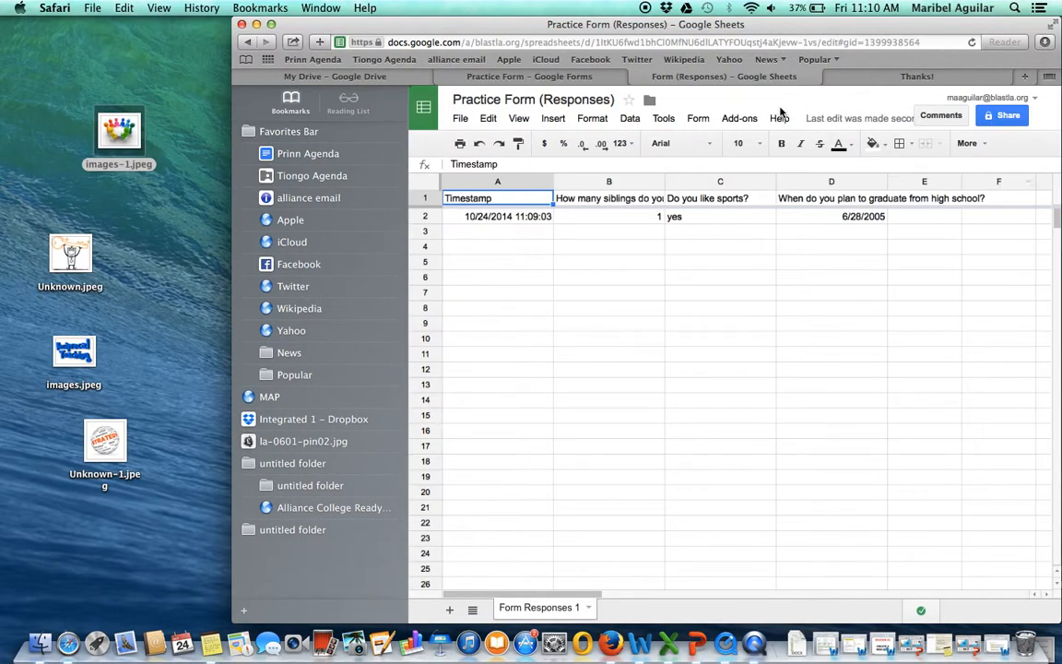
- Try to grade the form submissions with Flubaroo's Grade Assignment command and dismiss its notification
left_click(744, 120)
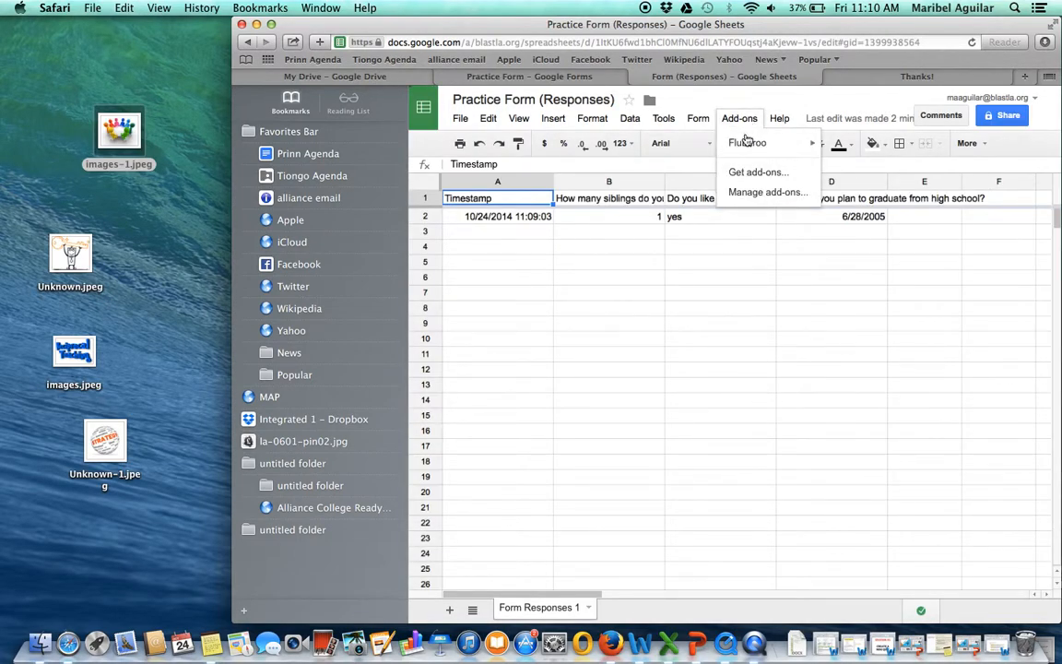
mouse_move(749, 148)
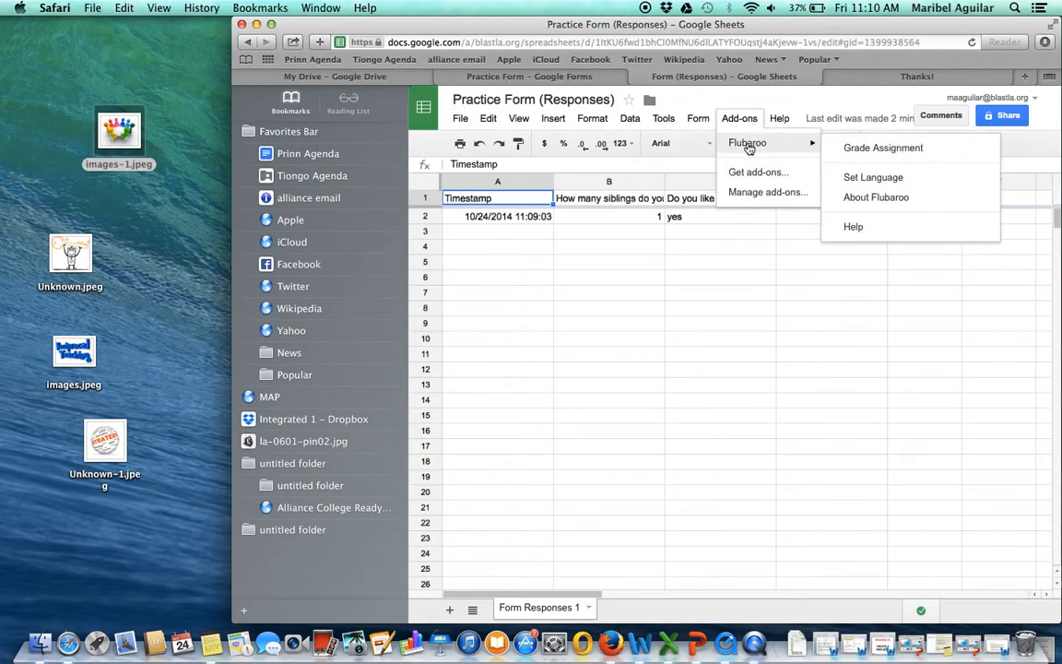
left_click(882, 148)
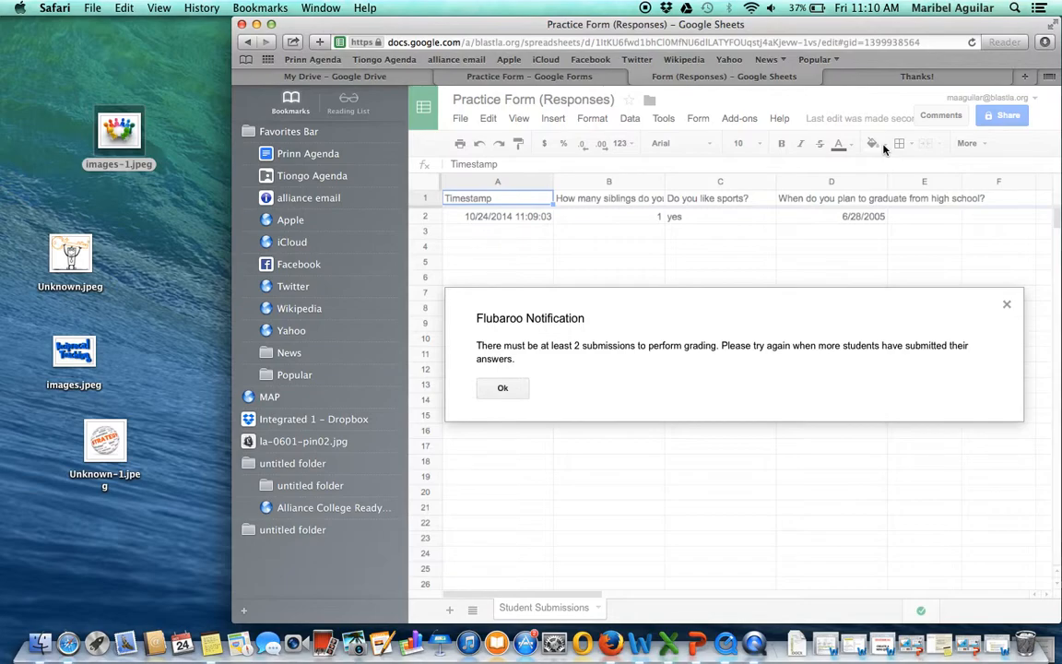
left_click(503, 388)
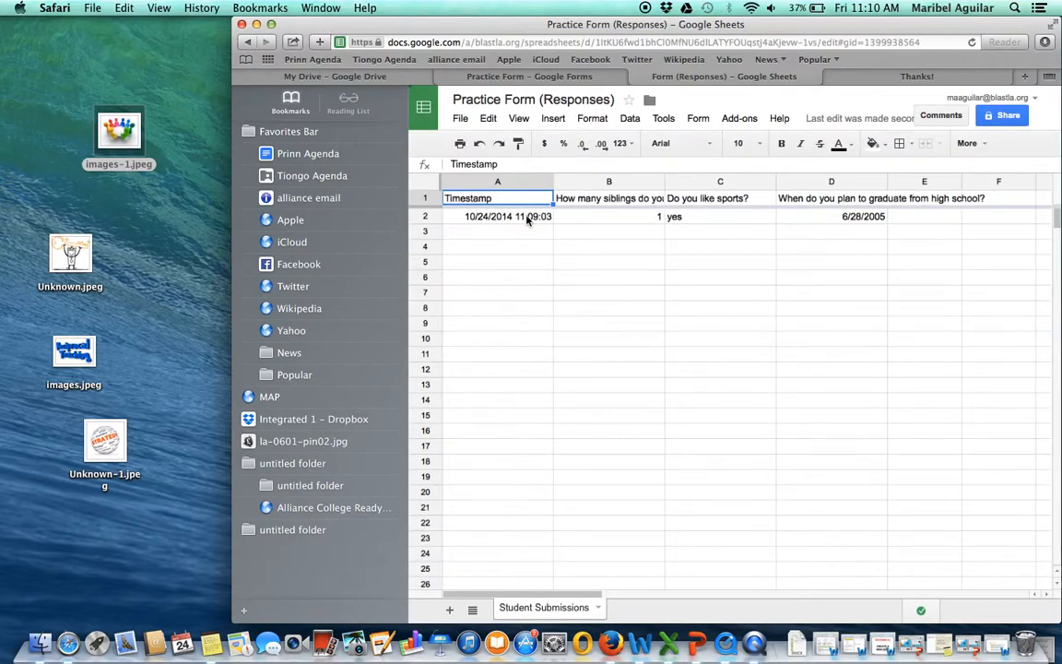
- Open the live Practice Form in a new browser tab from the copied form link
left_click(548, 78)
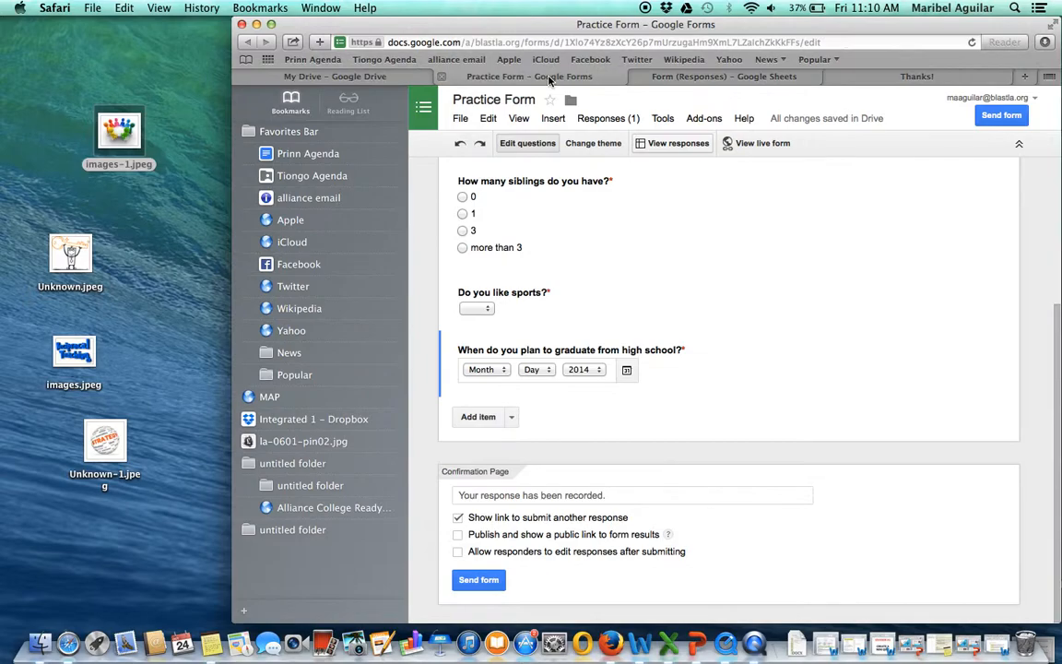
left_click(464, 208)
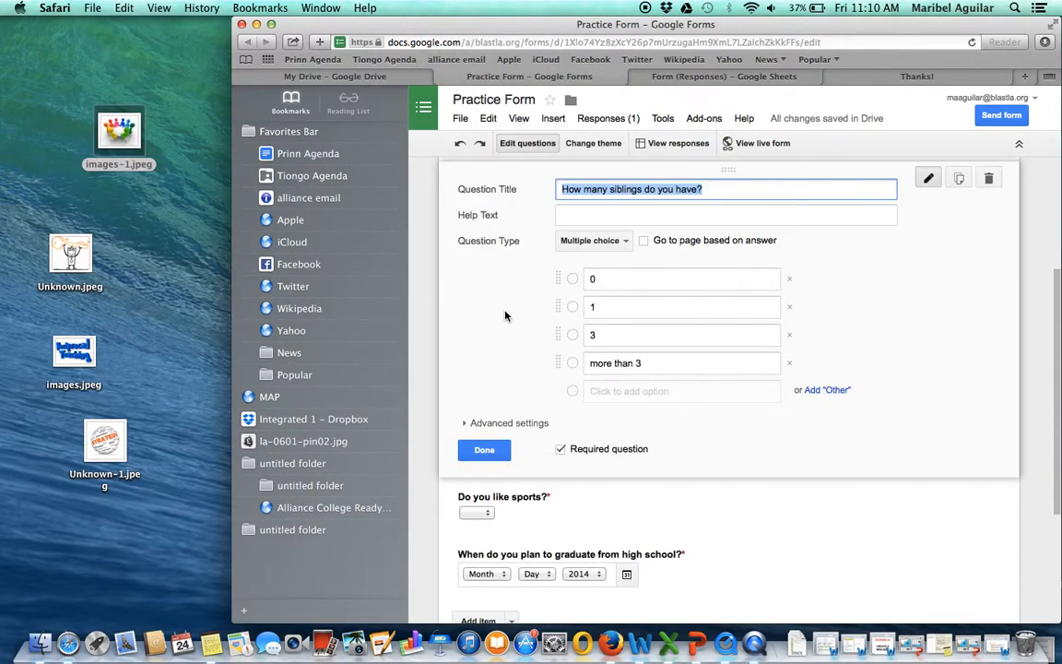
left_click(854, 77)
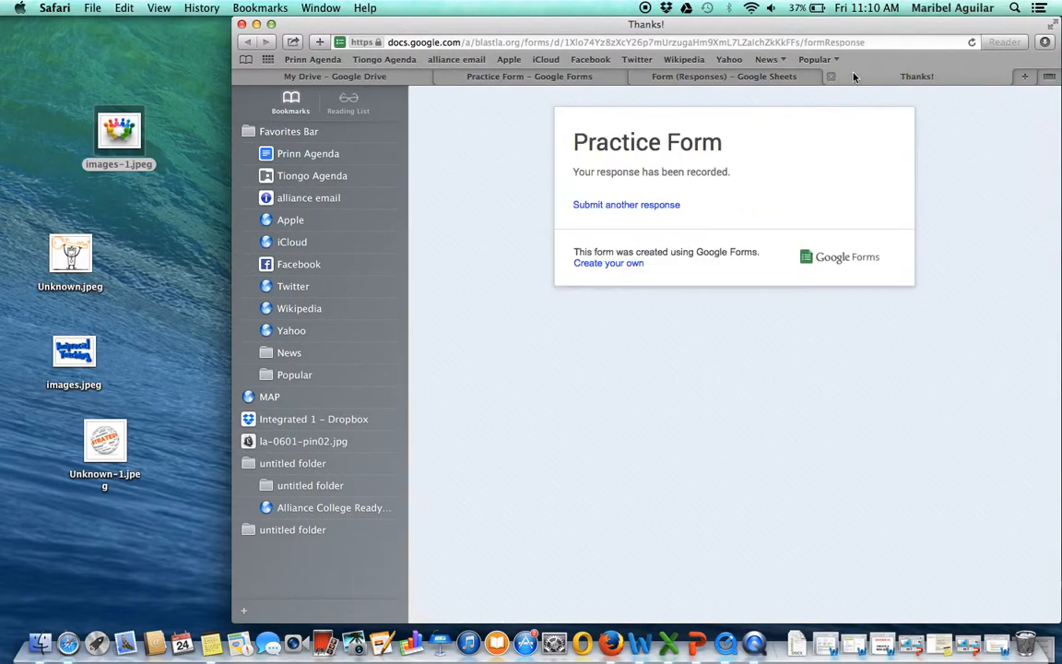
left_click(1023, 77)
type("https://docs.google.com/a/blastla.org/forms/d/1Xlo74Yz8zXcY26p7mUrzugaHm9XmL7LZalchZkKkFFs/viewform?usp=send_form")
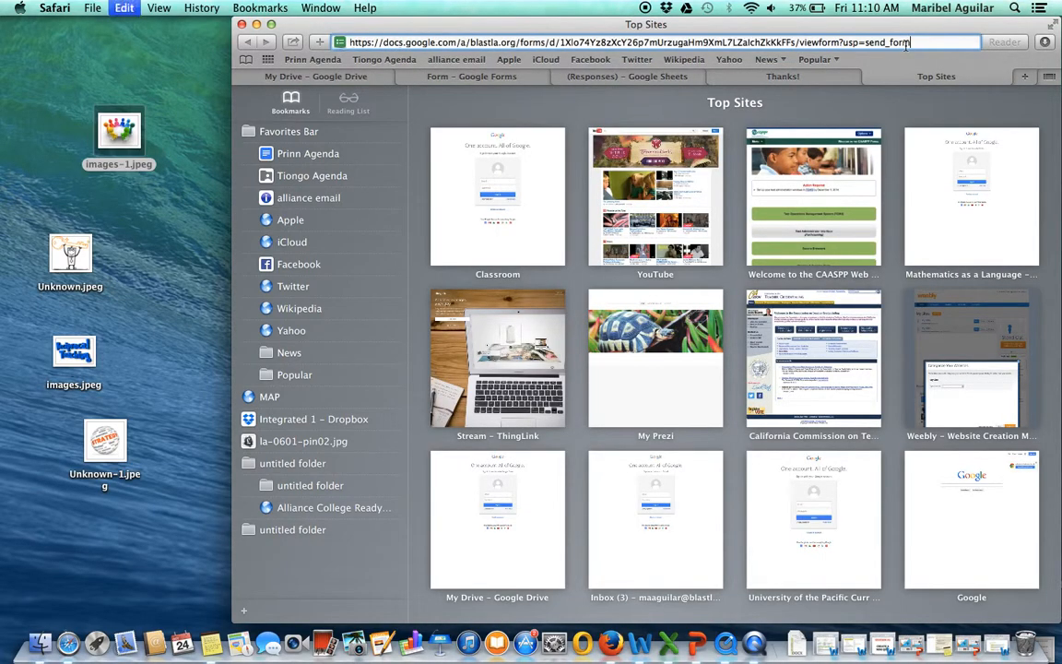
key("Return")
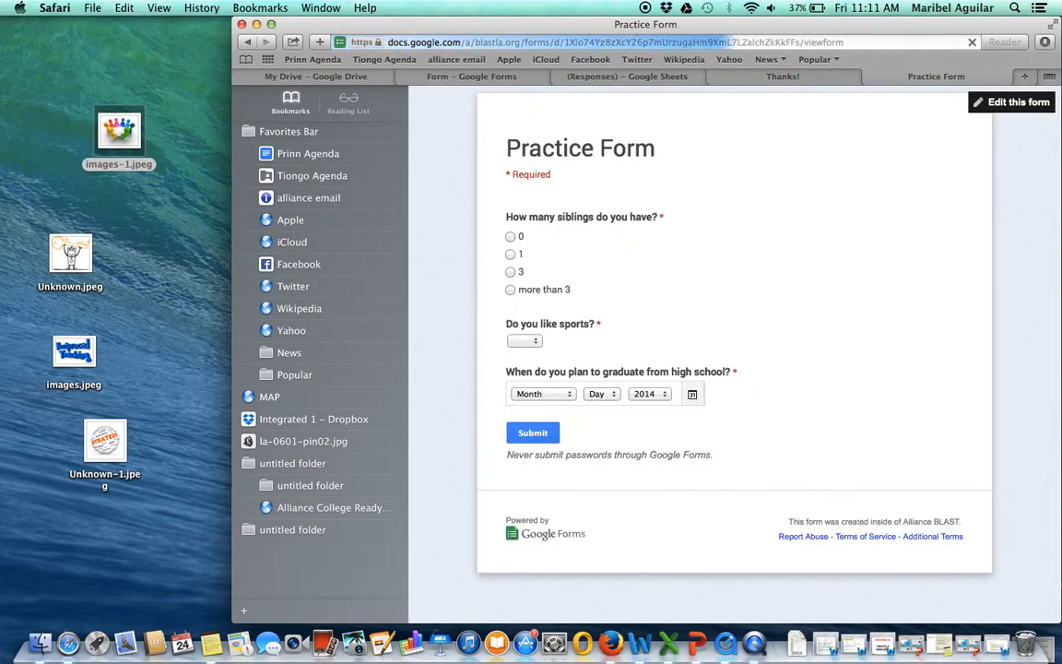
- Answer the siblings question with 3 and the sports question with no
left_click(511, 272)
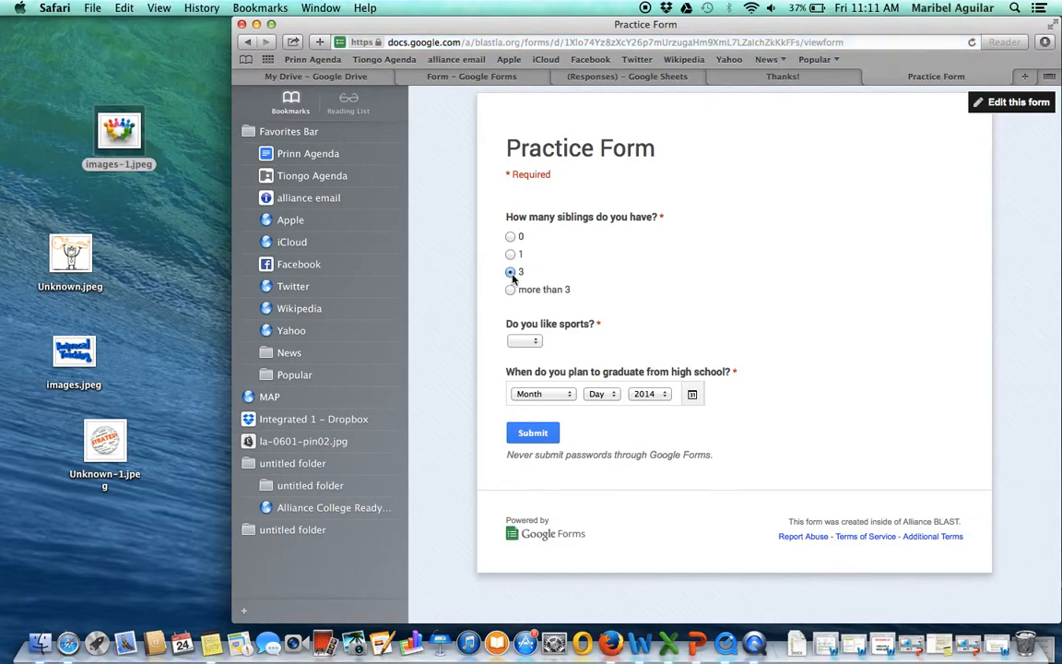
left_click(523, 341)
left_click(522, 365)
- Set the graduation month to April and the day to 5, keeping the year 2014, and submit the response
left_click(534, 394)
left_click(562, 447)
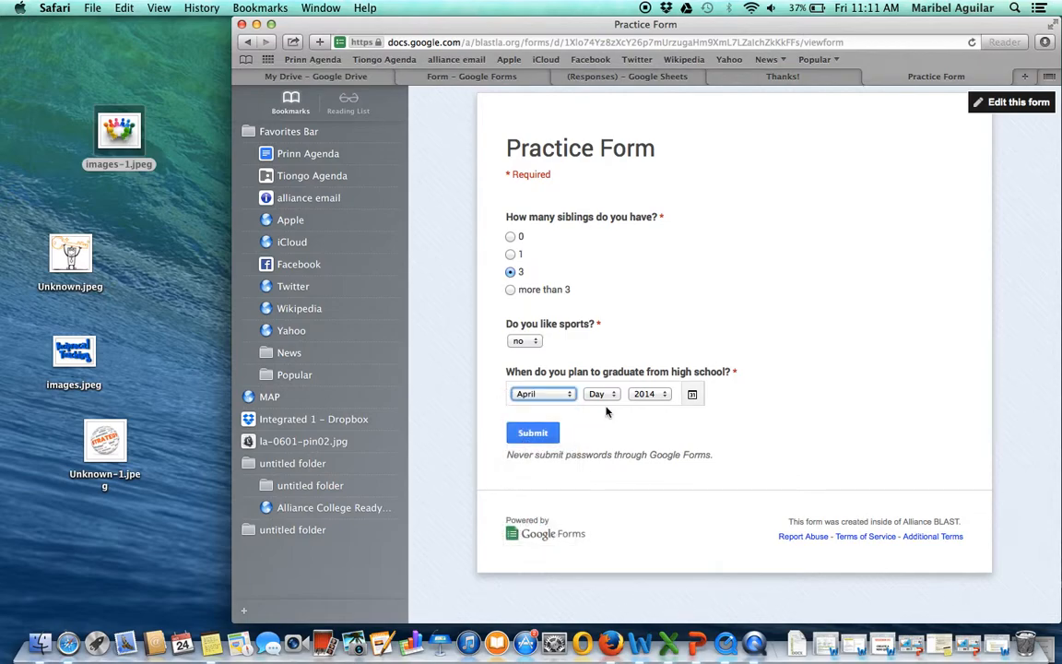
left_click(599, 393)
left_click(603, 454)
left_click(542, 432)
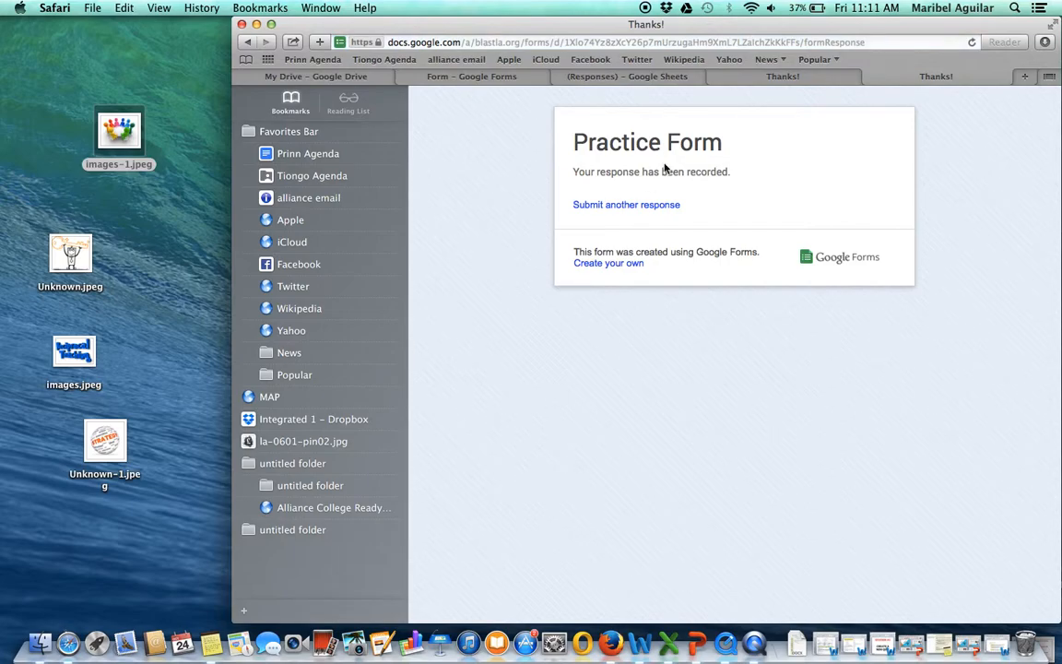
- Return to the responses spreadsheet and start Flubaroo's Grade Assignment, accepting 1 Point as the grading option for all three questions
left_click(598, 77)
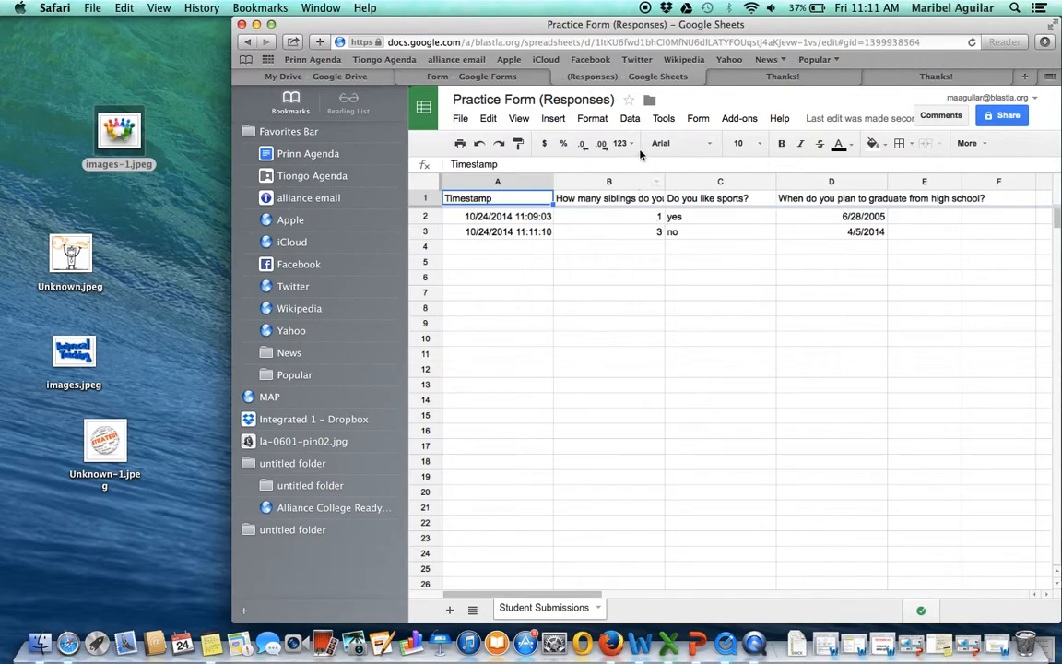
left_click(737, 119)
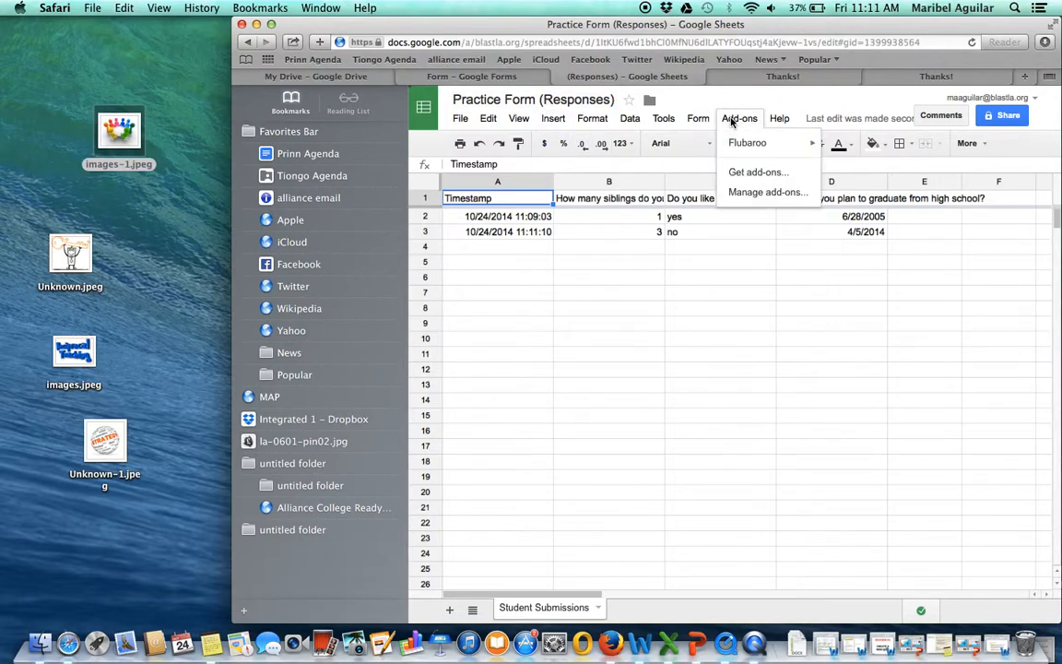
mouse_move(765, 146)
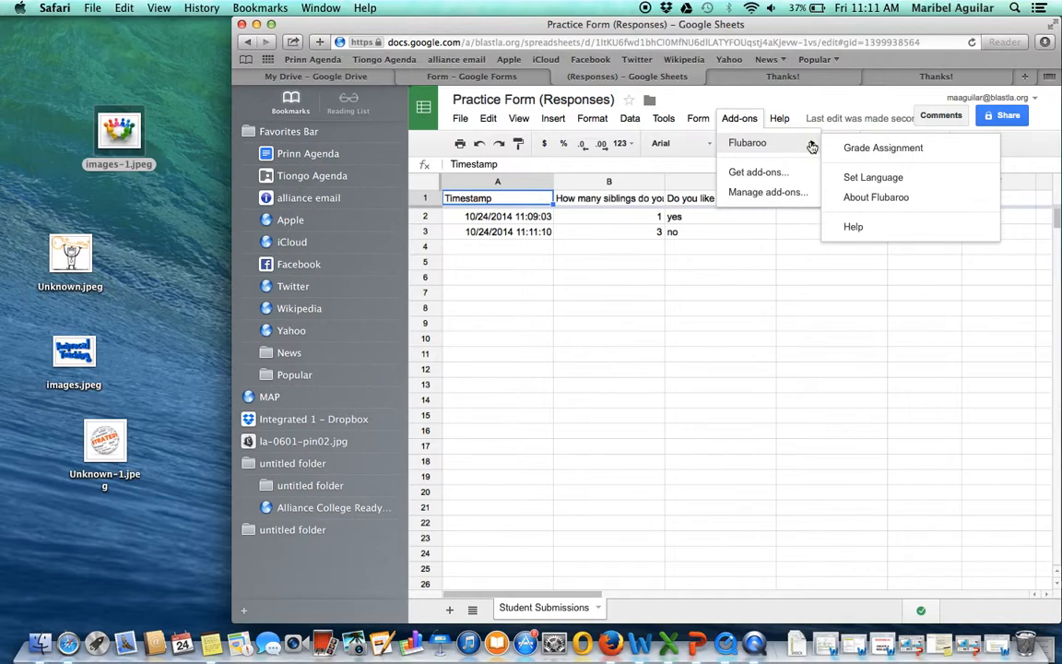
left_click(857, 155)
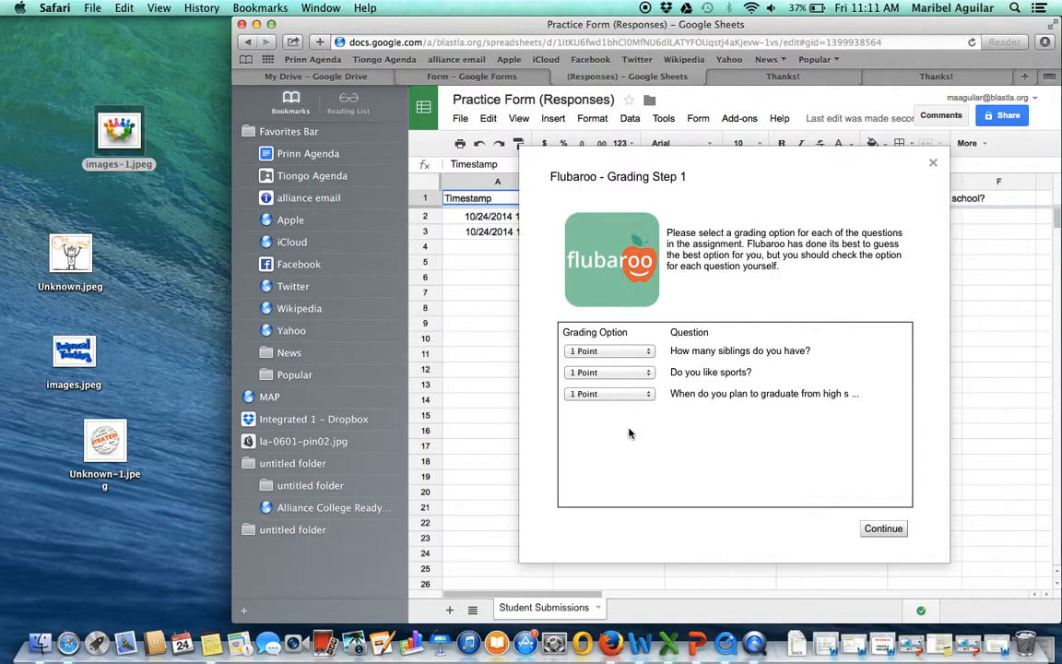
left_click(874, 530)
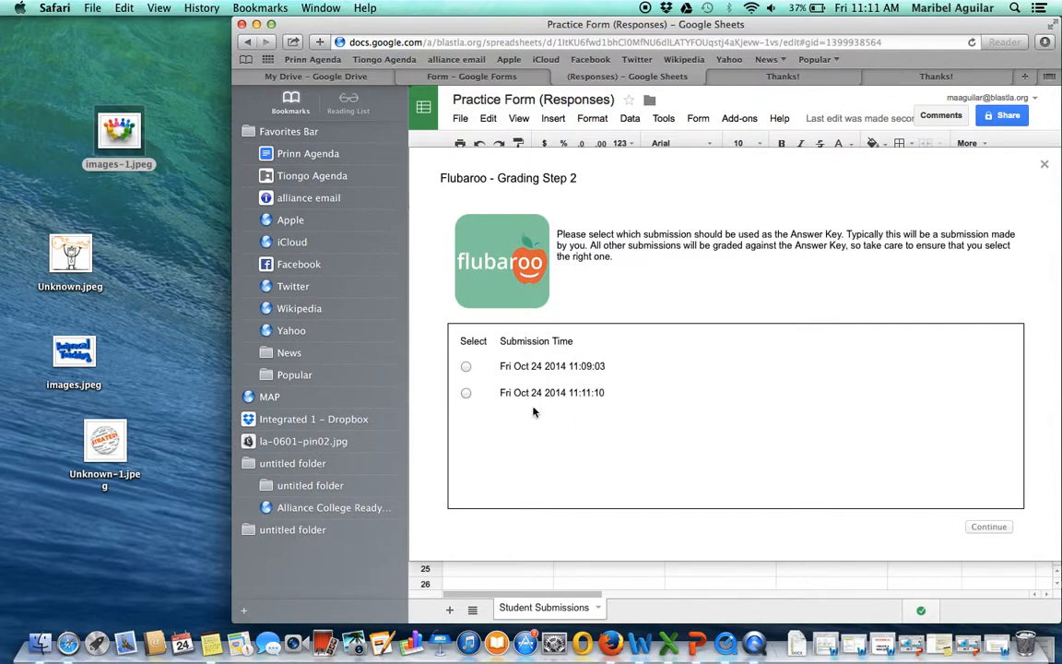
- Use the Fri Oct 24 2014 11:09:03 submission as the Answer Key, run the grading, and view the grades
left_click(466, 367)
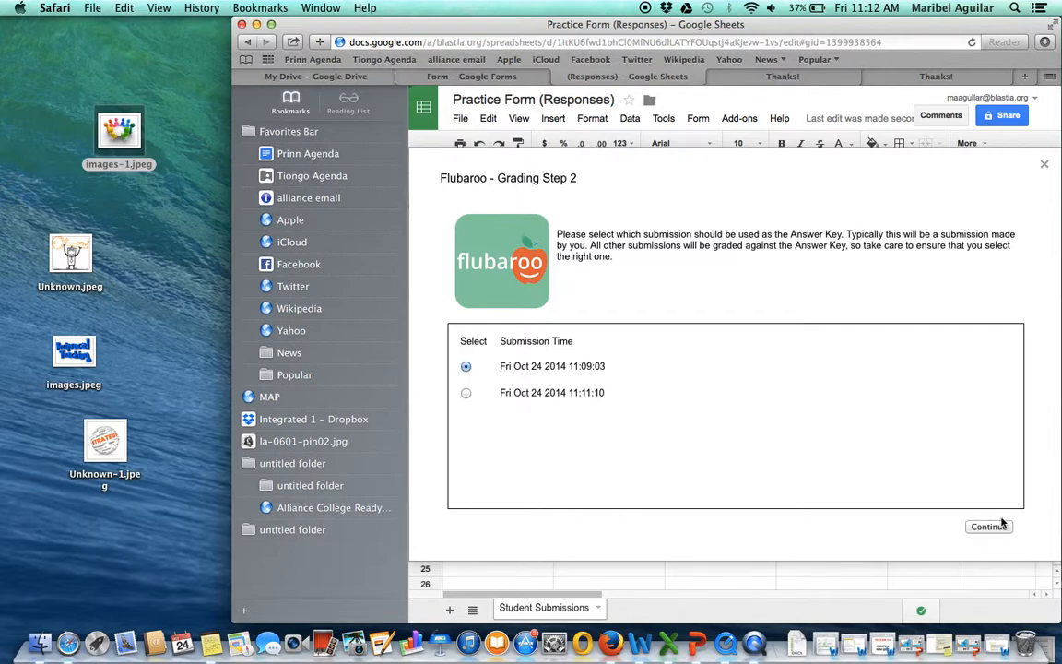
left_click(1001, 526)
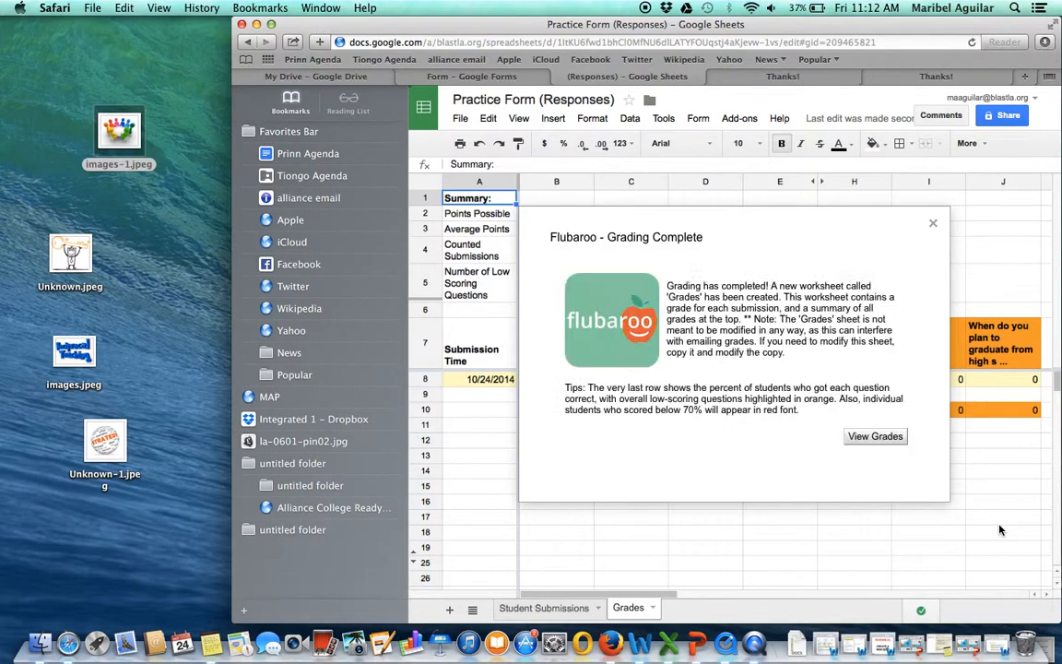
left_click(875, 437)
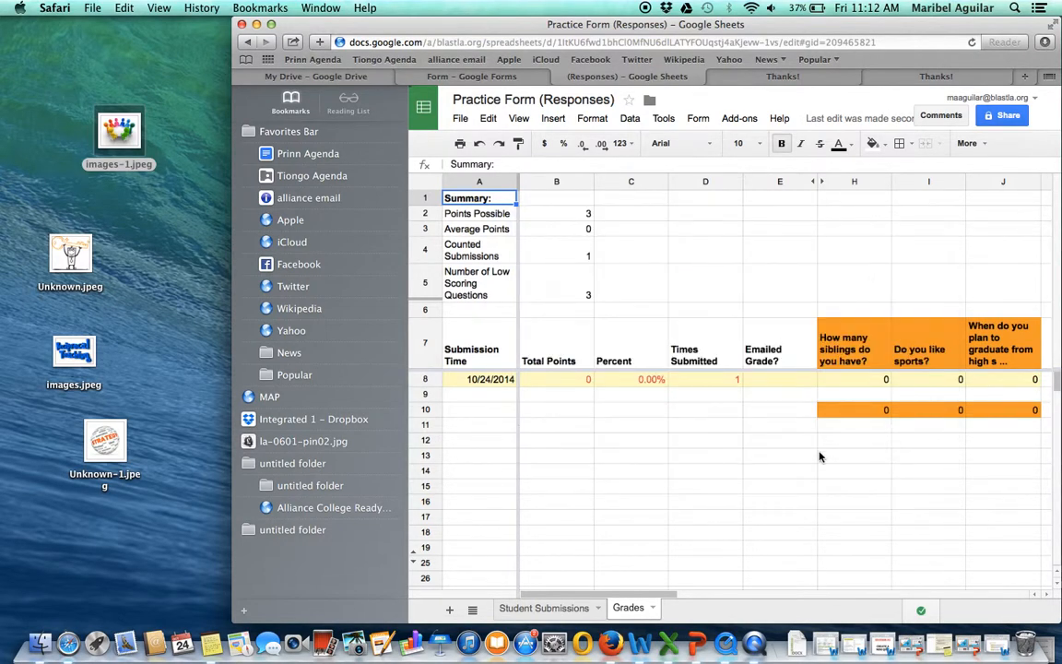
scroll(819, 456, "down", 2)
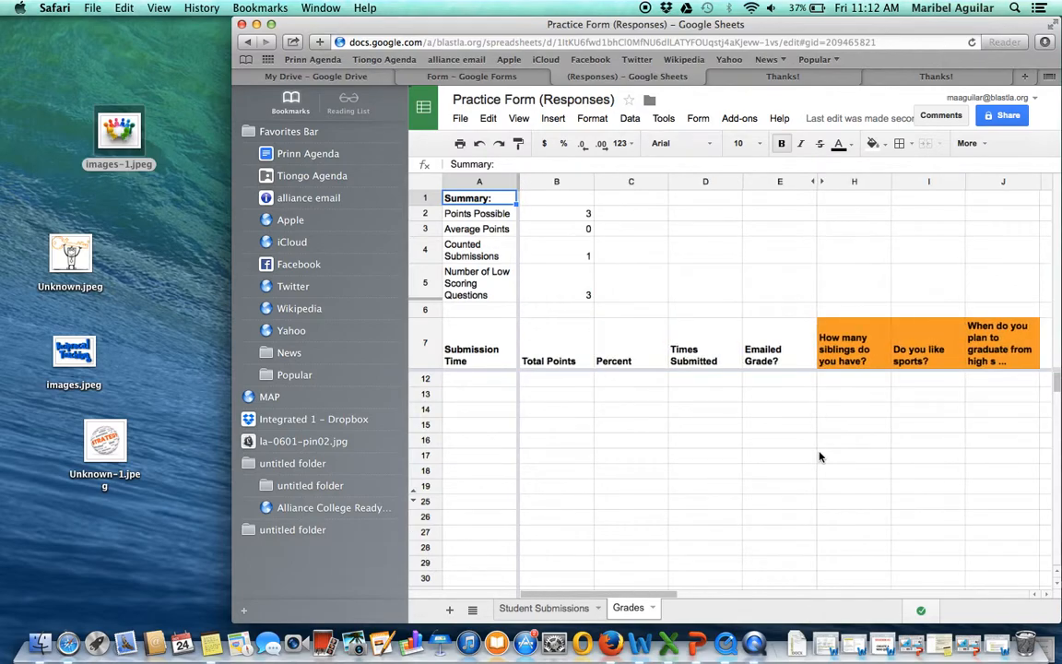
scroll(763, 464, "down", 1)
scroll(726, 470, "up", 3)
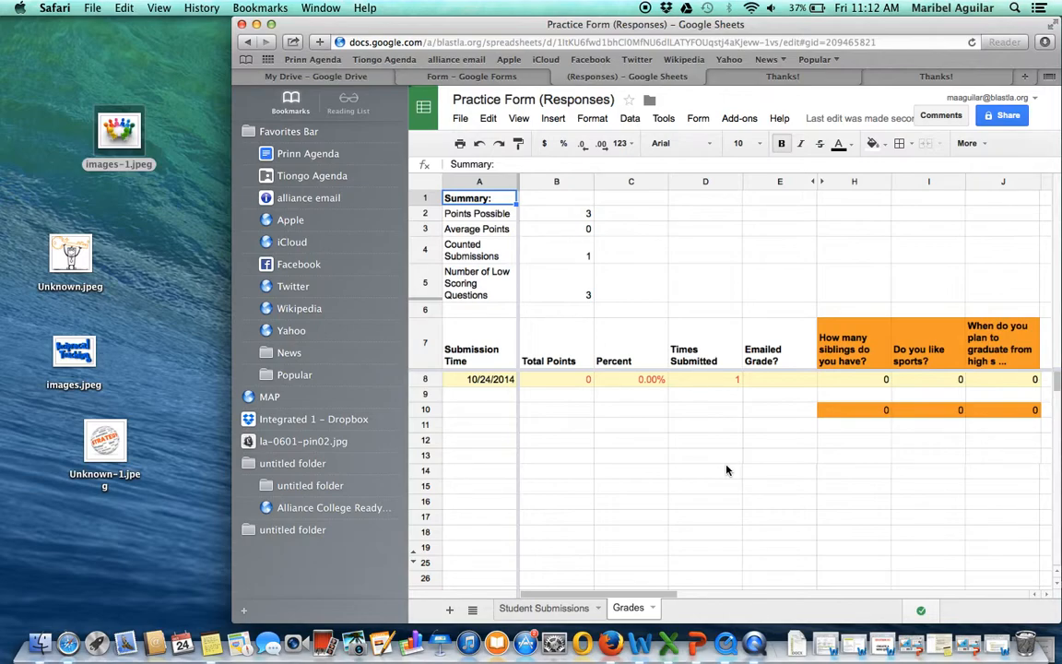
left_click(668, 120)
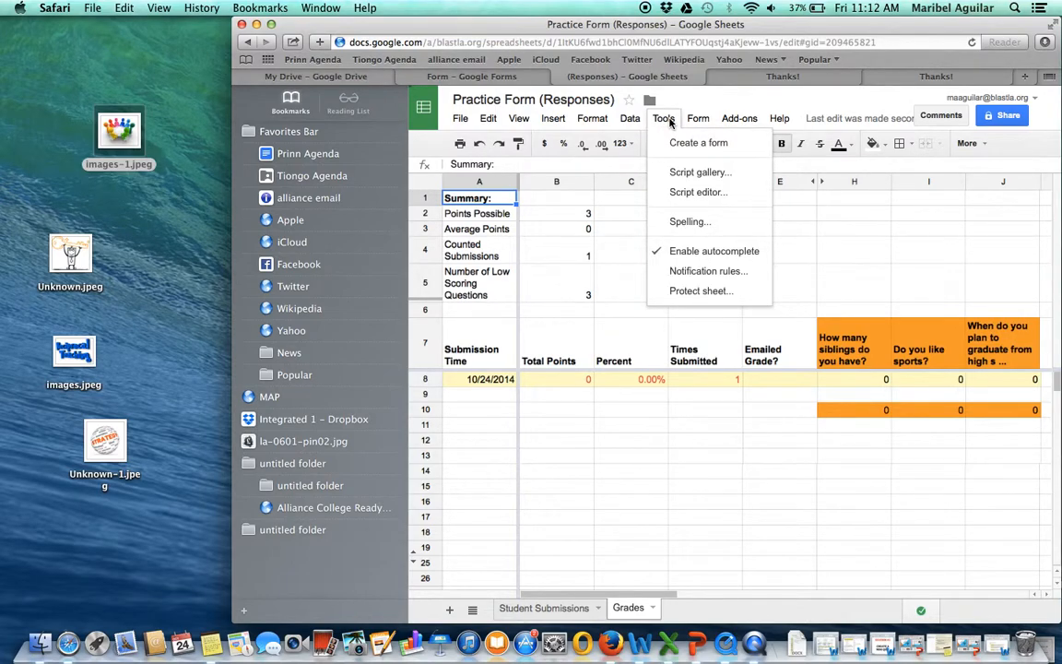
mouse_move(630, 121)
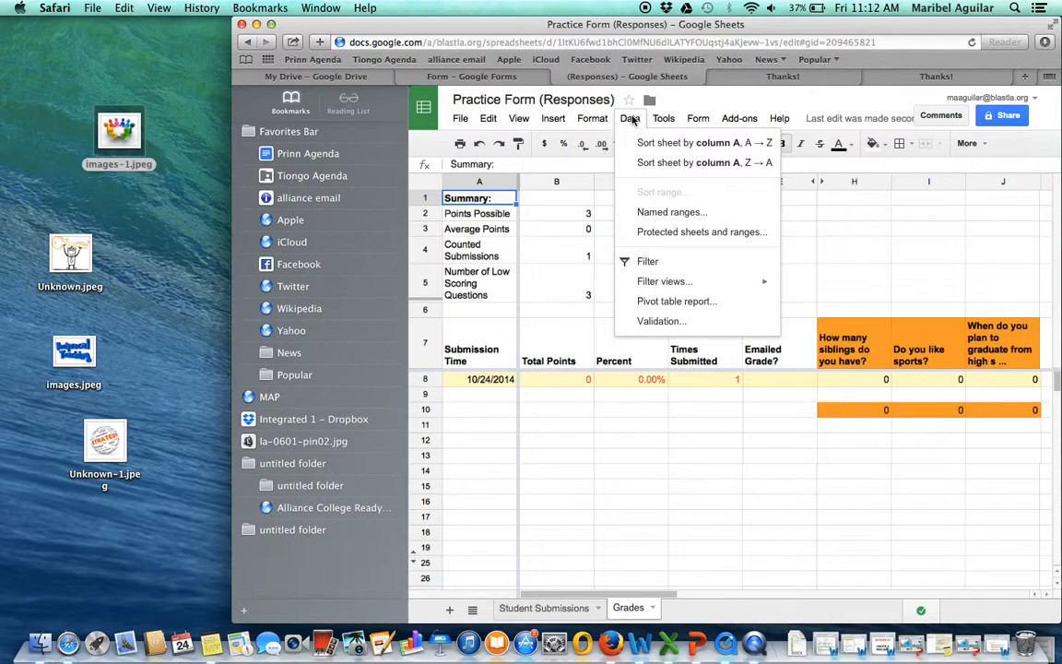
mouse_move(526, 123)
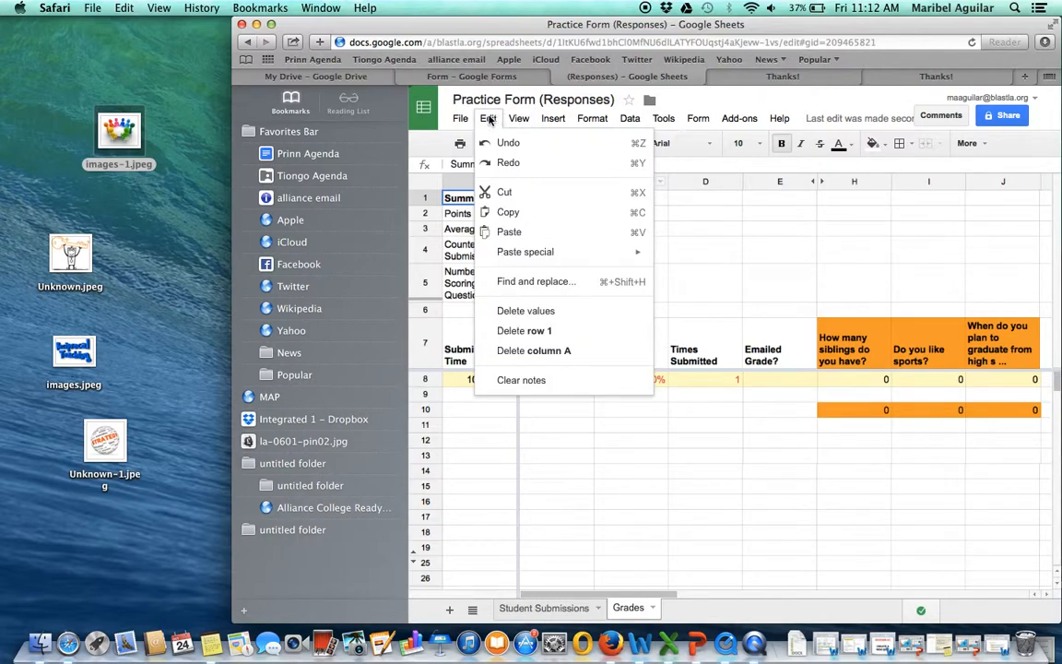
mouse_move(455, 124)
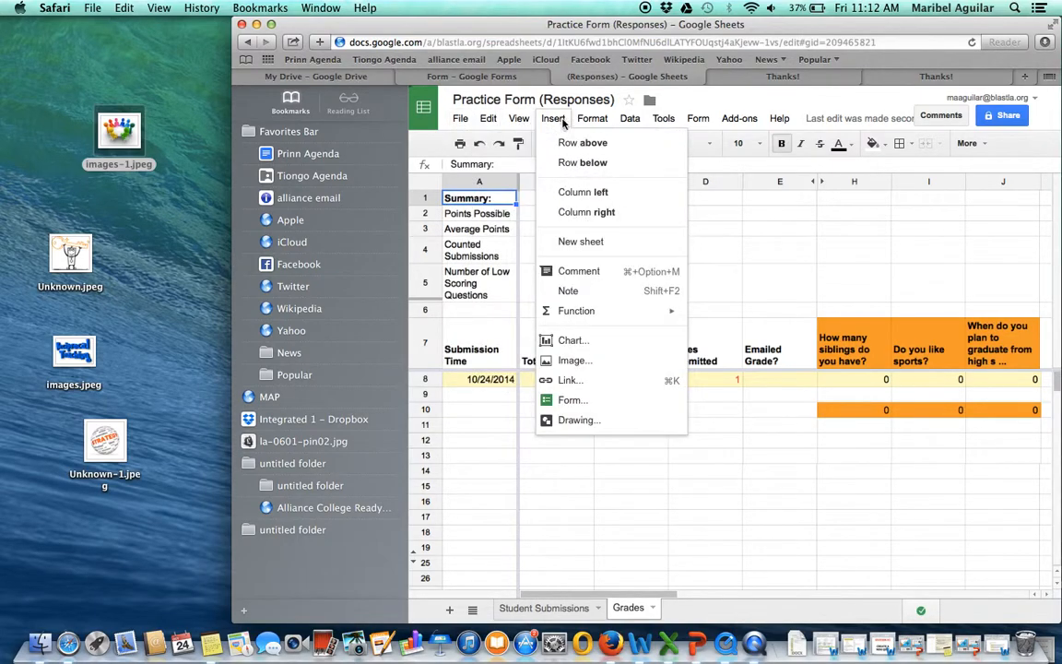
mouse_move(595, 124)
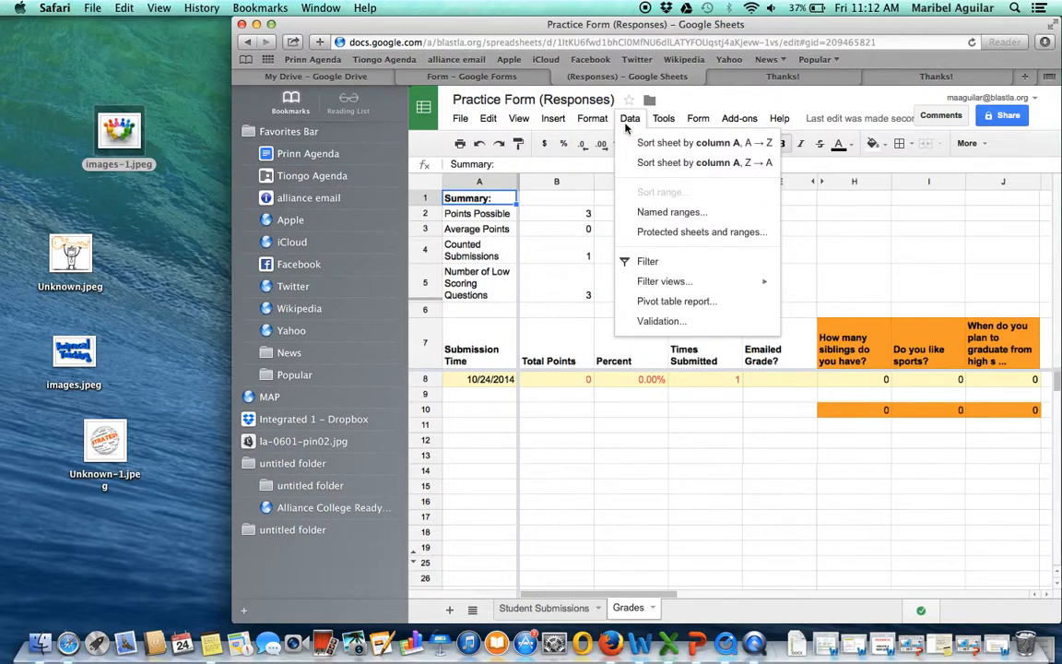
mouse_move(663, 129)
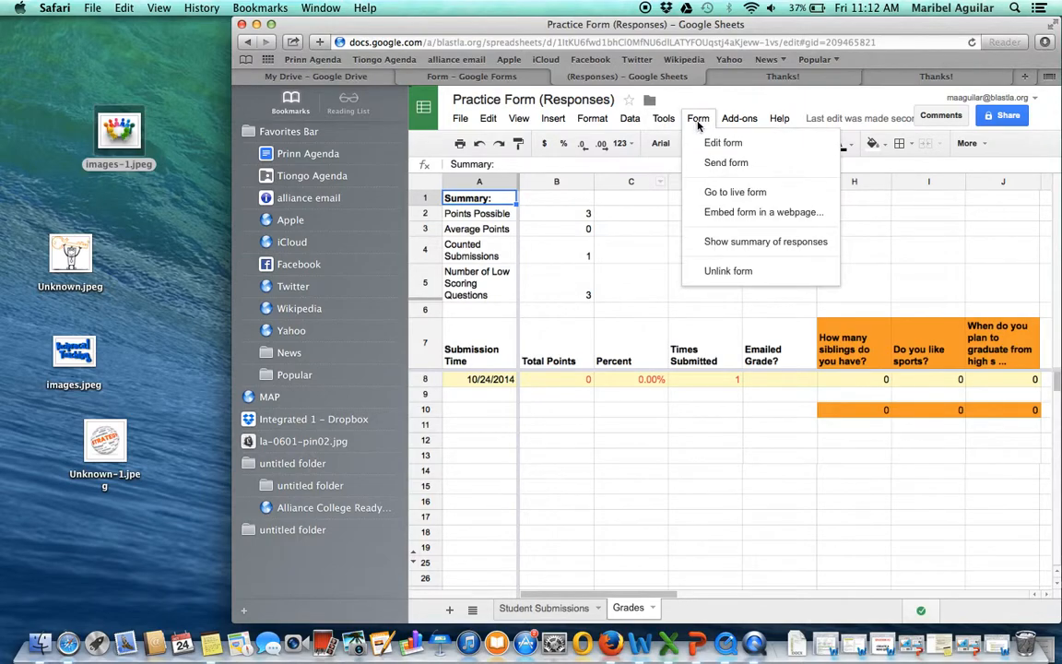
mouse_move(728, 127)
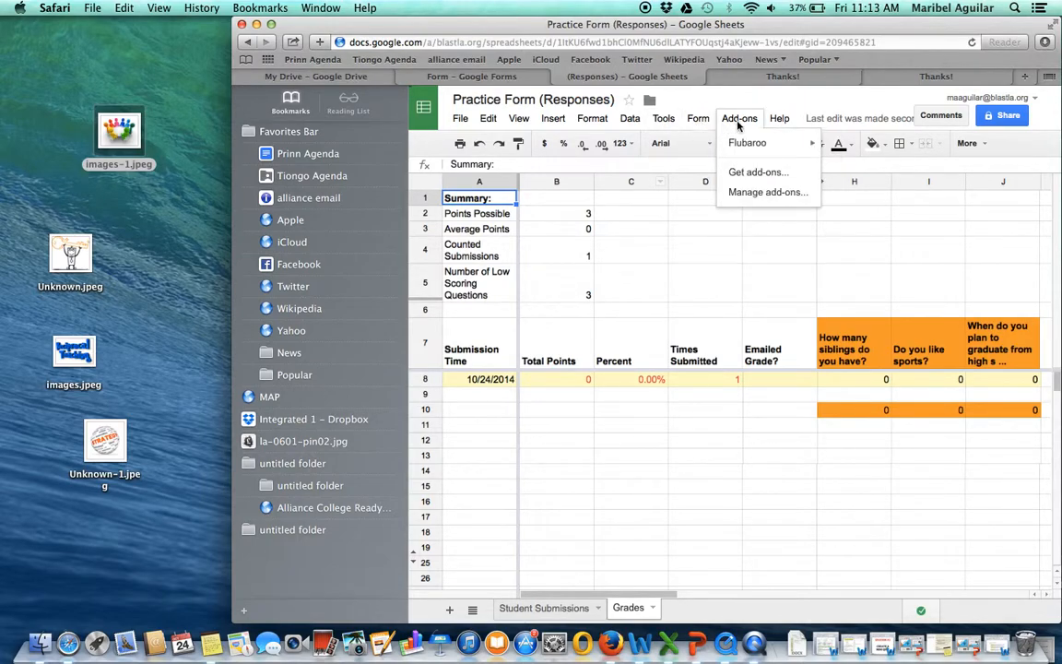
mouse_move(776, 125)
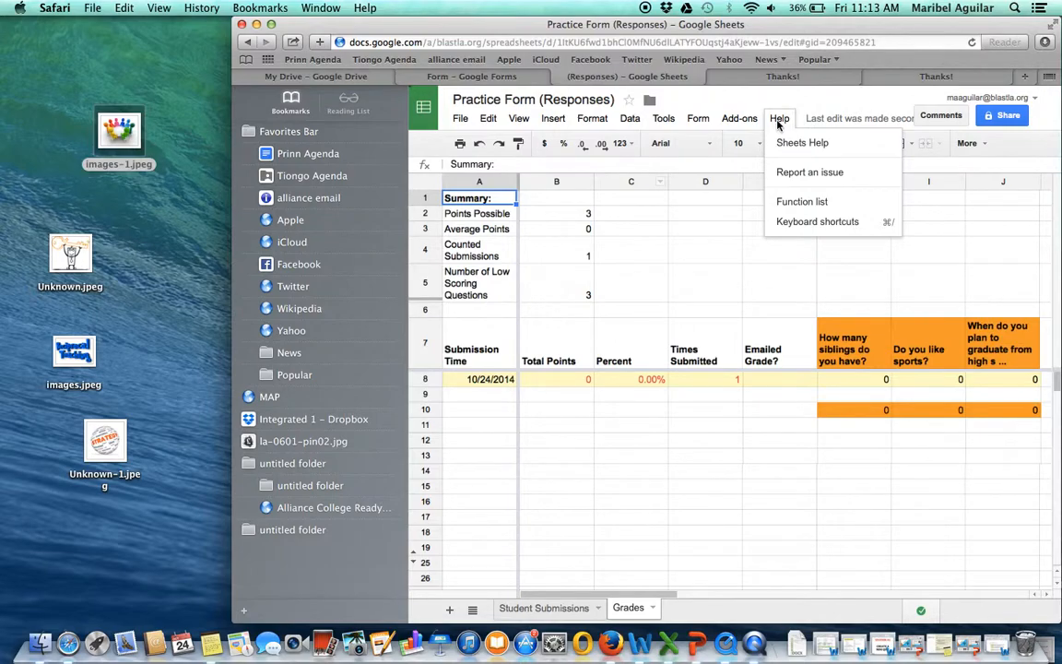
left_click(727, 334)
scroll(728, 334, "down", 3)
scroll(733, 425, "up", 3)
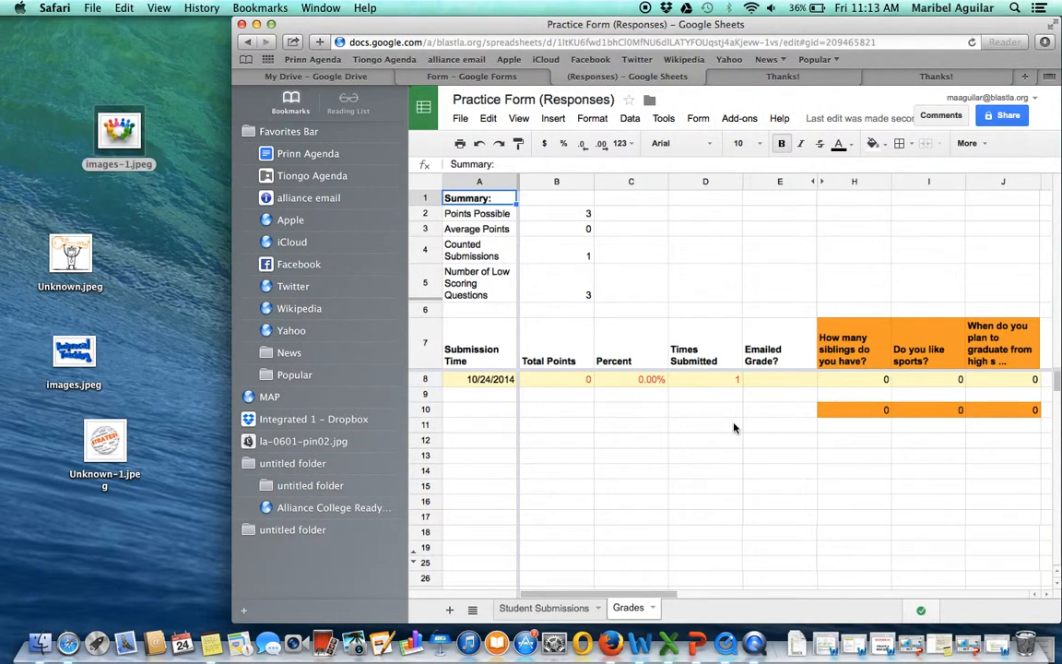
scroll(734, 427, "right", 3)
scroll(734, 426, "left", 3)
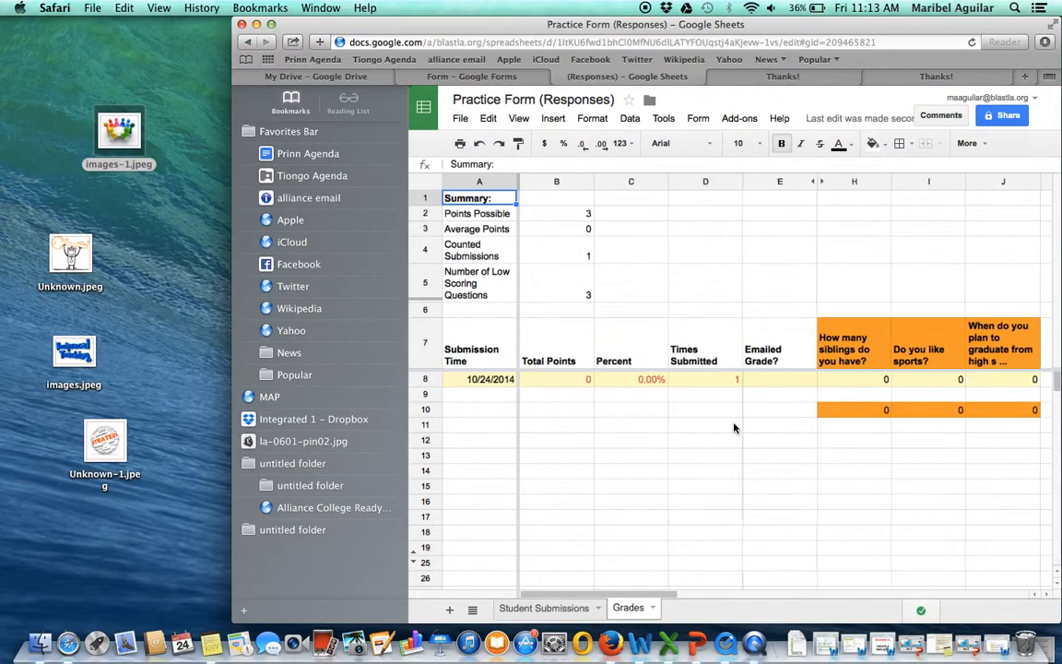